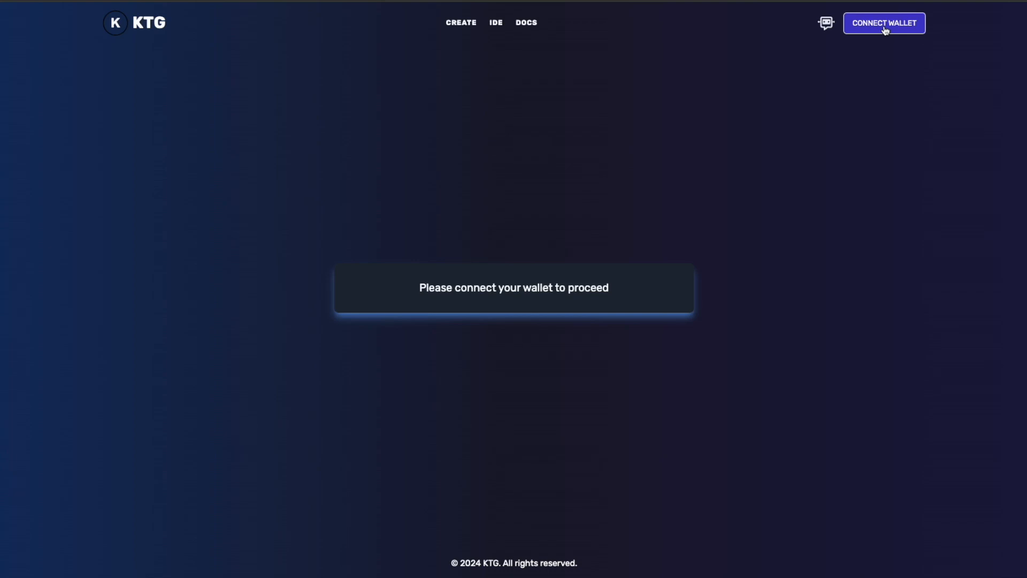
# Step: Connect the wallet and set the module (token) name to ktgforall
pyautogui.click(885, 31)
pyautogui.click(488, 215)
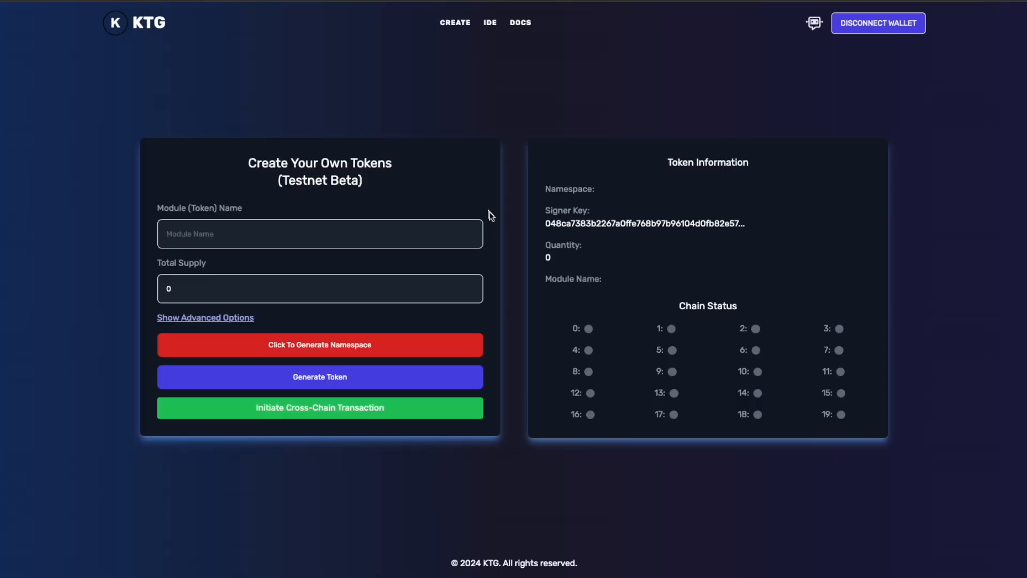
pyautogui.click(284, 227)
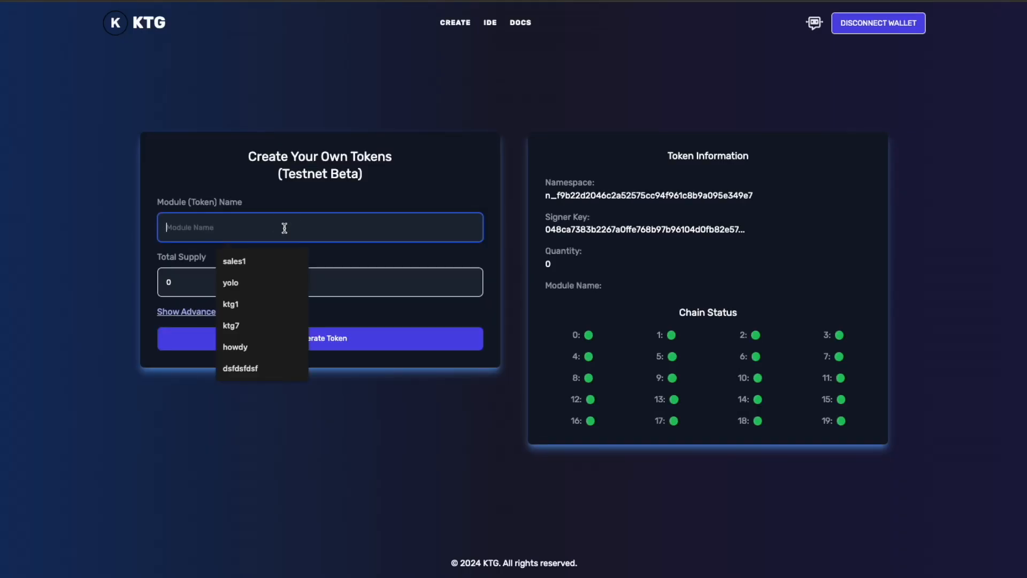
pyautogui.write('ktgfor')
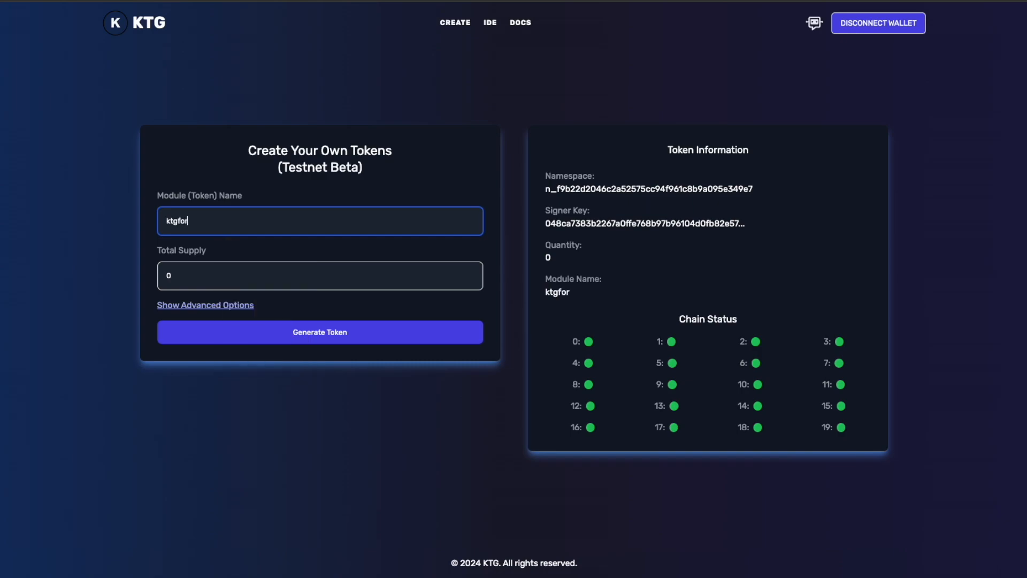
pyautogui.write('all')
# Step: Set the token's total supply to 50000000
pyautogui.press('Tab')
pyautogui.write('50000')
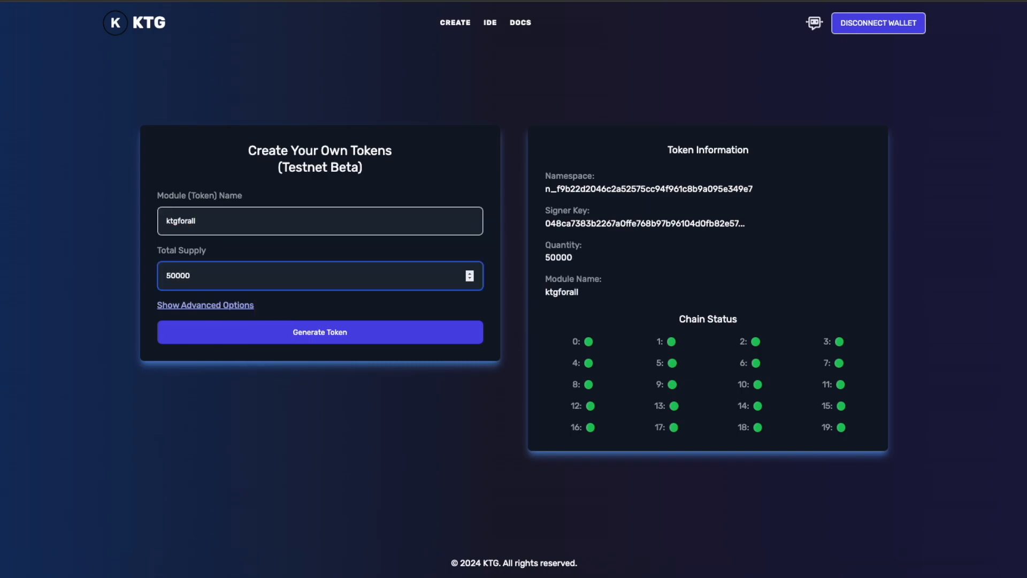
pyautogui.write('000')
pyautogui.click(582, 257)
# Step: Enable the pre-sales contract in the advanced options, with a pre-sales percentage of 50 and a liquidity account percentage of 25
pyautogui.click(207, 304)
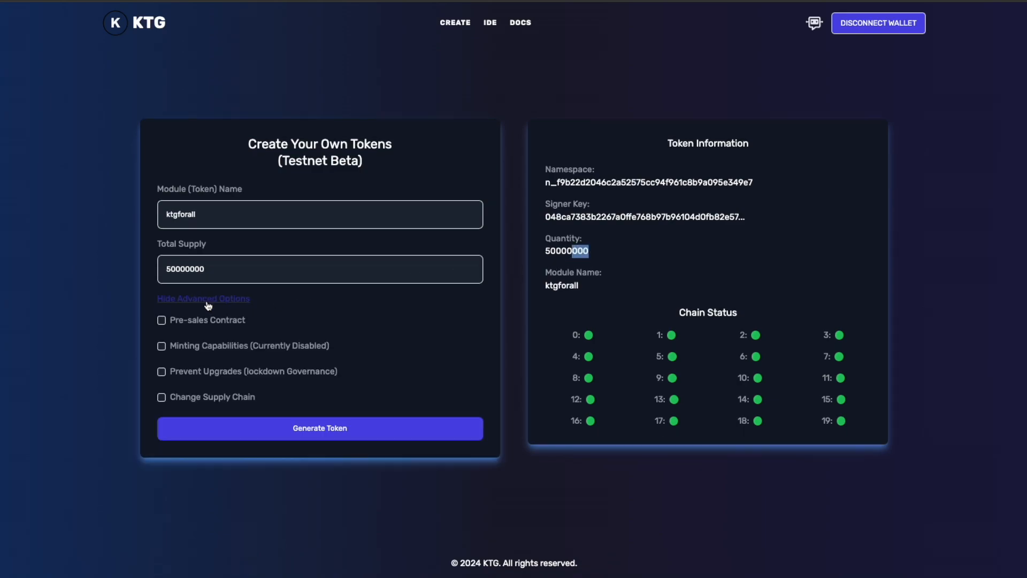
pyautogui.click(224, 320)
pyautogui.click(211, 303)
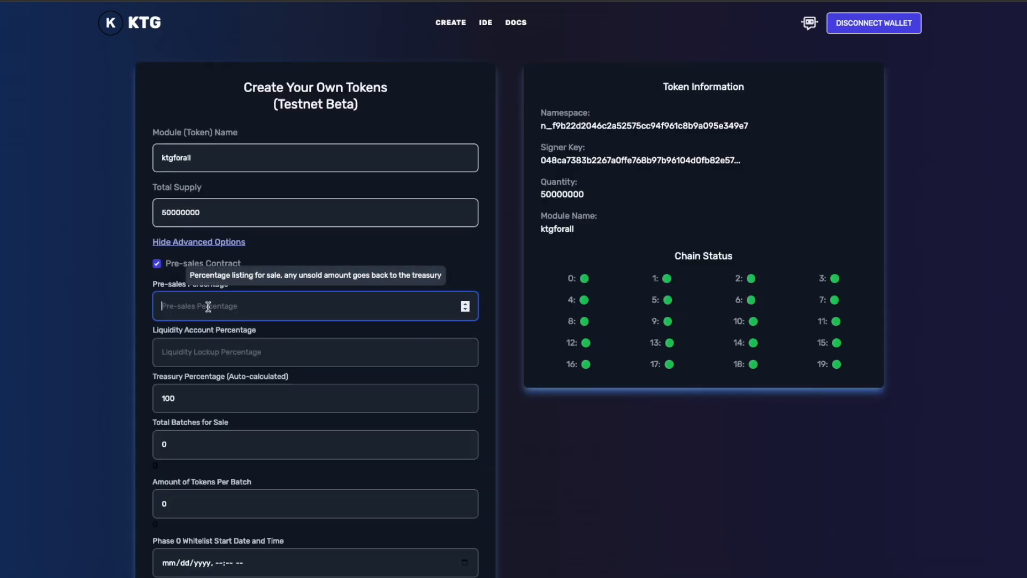
pyautogui.write('50')
pyautogui.click(401, 349)
pyautogui.write('25')
# Step: Set the total batches for sale to 1000 and the amount of tokens per batch to 2500
pyautogui.click(203, 443)
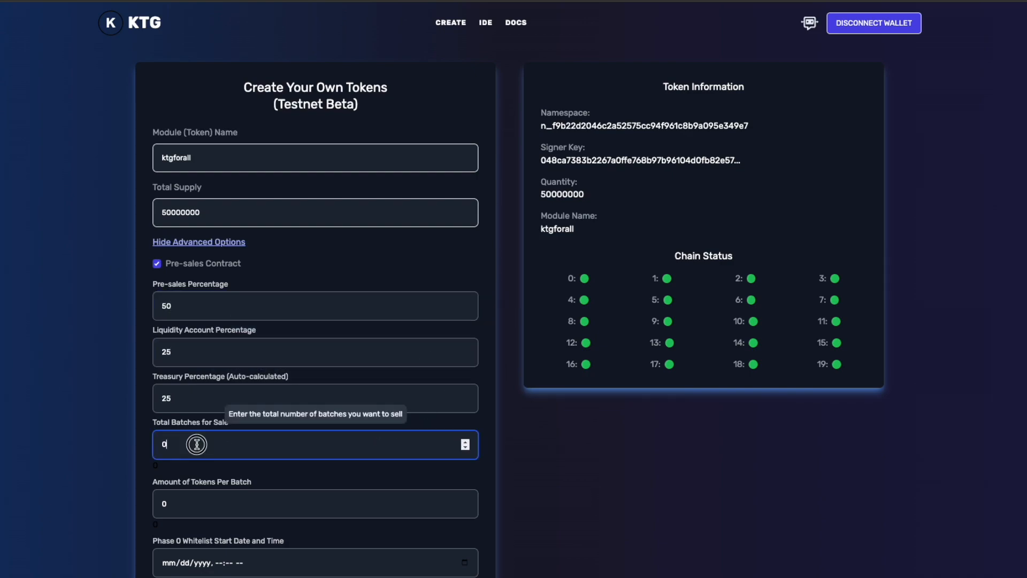
pyautogui.write('1000')
pyautogui.press('Tab')
pyautogui.write('2500')
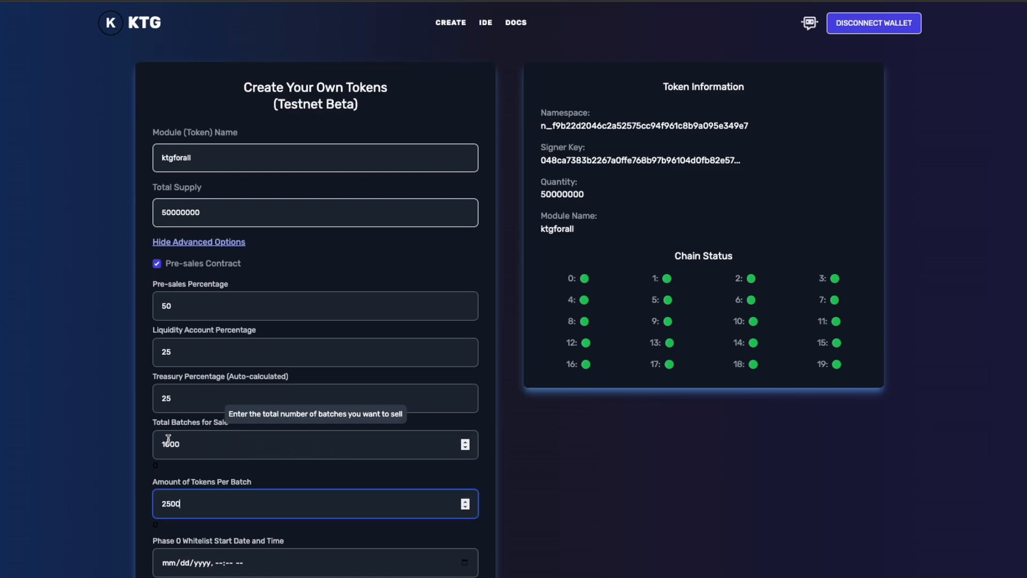
pyautogui.click(191, 444)
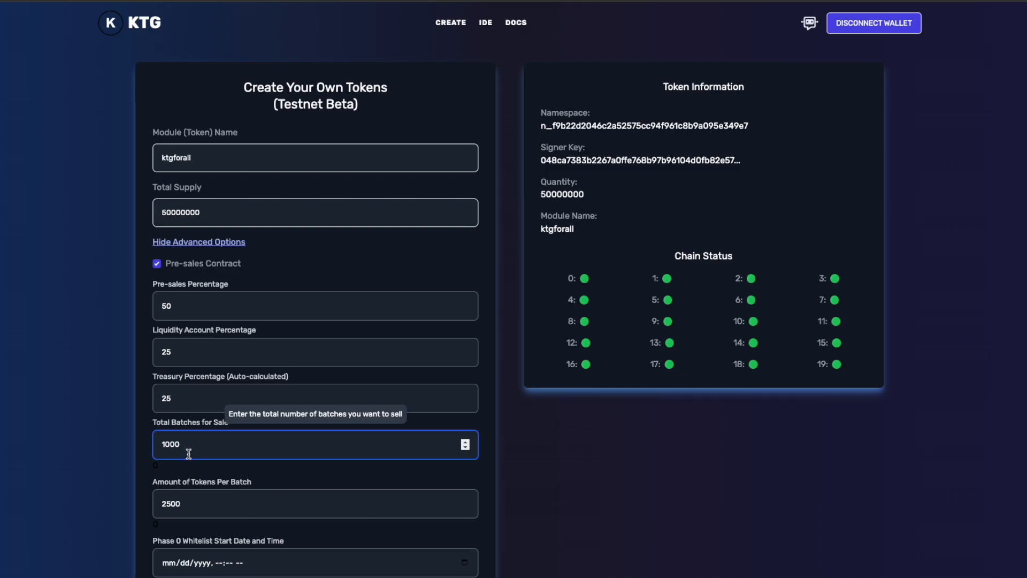
pyautogui.click(190, 503)
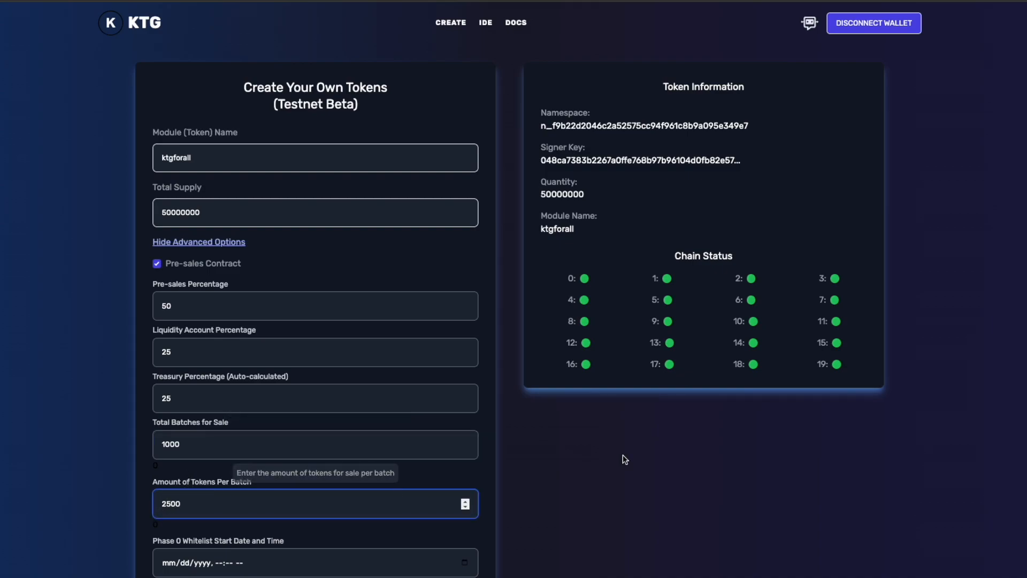
# Step: Set the Phase 0 whitelist start to 06/15/2024, 11:14 AM and the Phase 0 price to 1 KDA
pyautogui.scroll(-4, 601, 438)
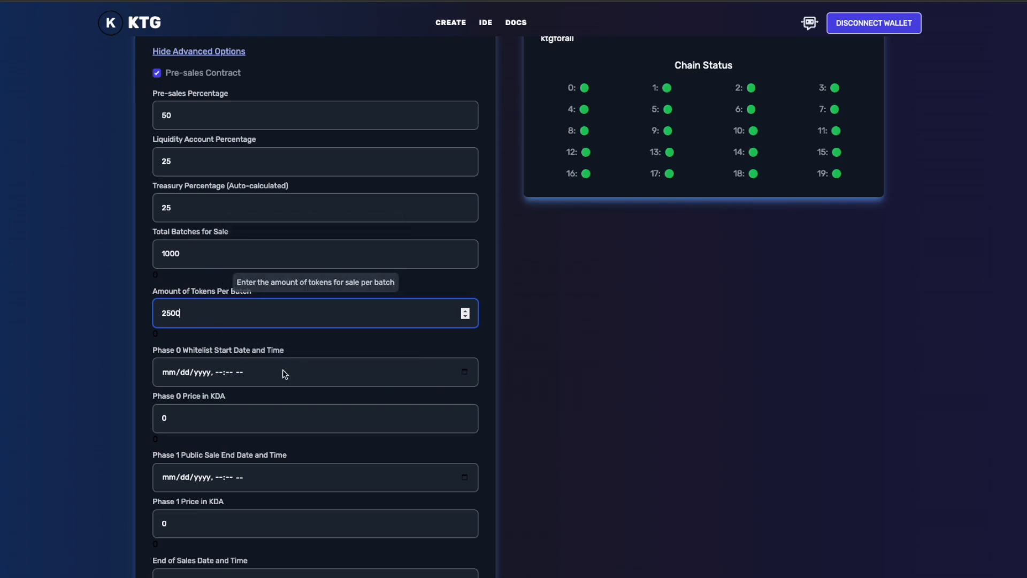
pyautogui.click(463, 372)
pyautogui.click(256, 463)
pyautogui.click(467, 423)
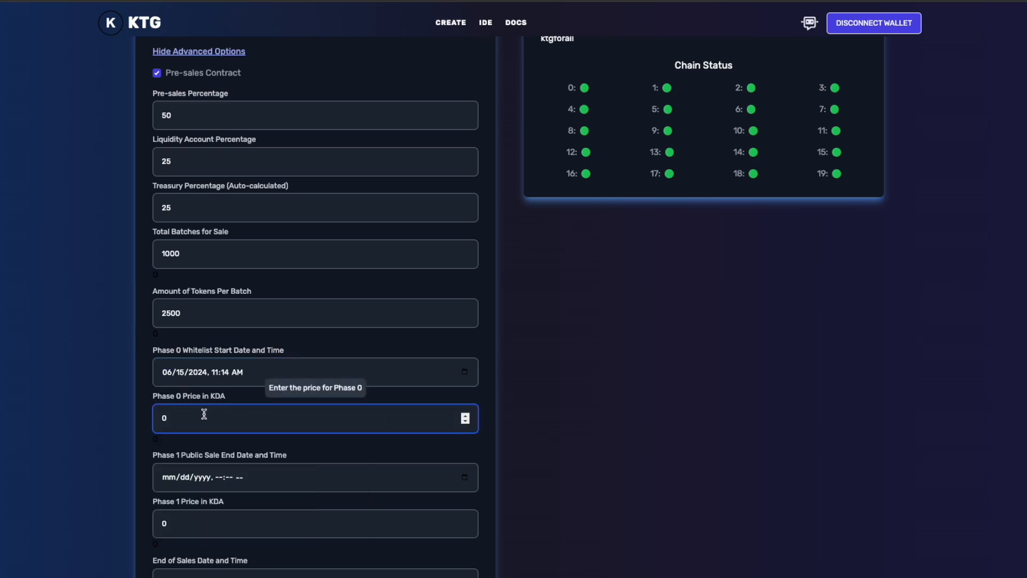
pyautogui.moveTo(187, 413); pyautogui.dragTo(156, 414)
pyautogui.write('1')
# Step: Set the Phase 1 public sale end to 06/17/2024, 11:14 AM and the Phase 1 price to 2 KDA
pyautogui.click(464, 477)
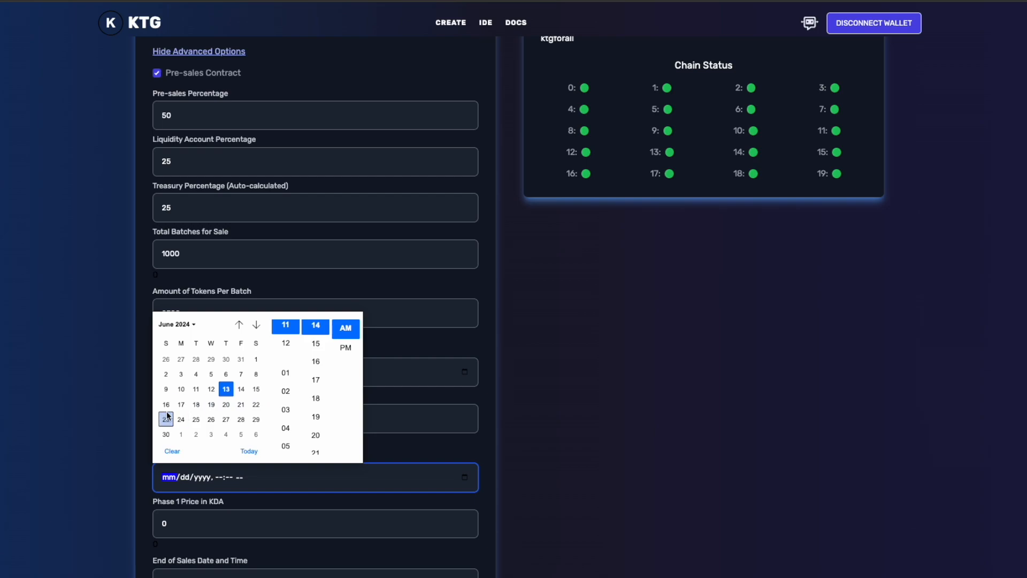
pyautogui.click(183, 405)
pyautogui.click(629, 438)
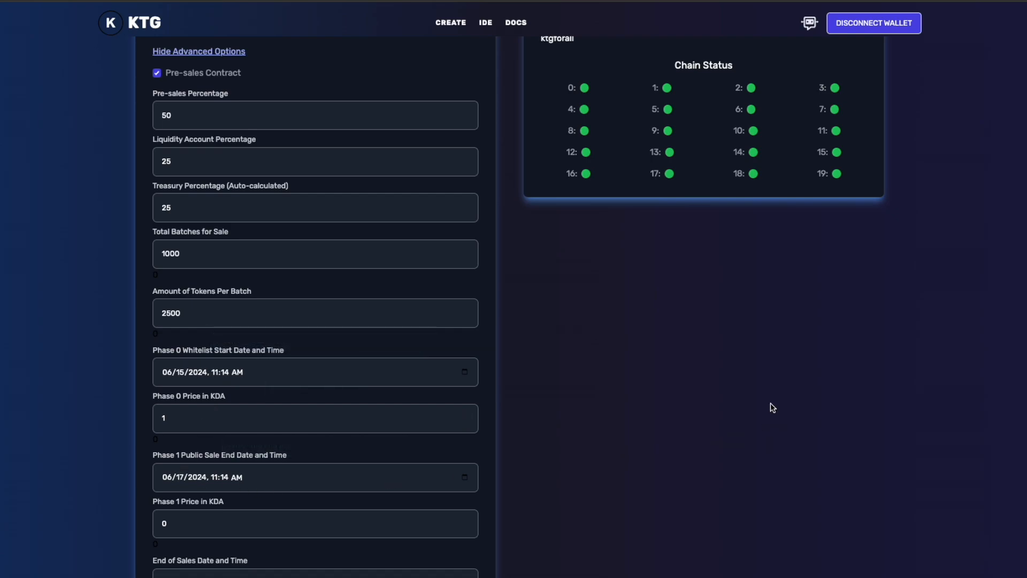
pyautogui.scroll(-1, 127, 458)
pyautogui.doubleClick(339, 464)
pyautogui.write('2')
# Step: Set the end of sales date and time to 06/22/2024, 11:15 AM
pyautogui.scroll(-1, 446, 442)
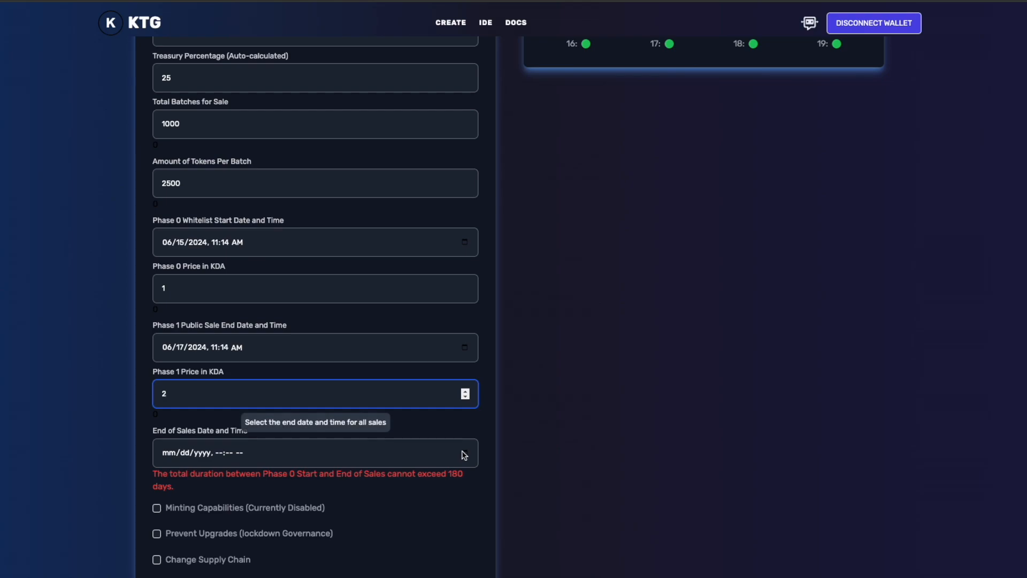
pyautogui.click(463, 453)
pyautogui.click(256, 380)
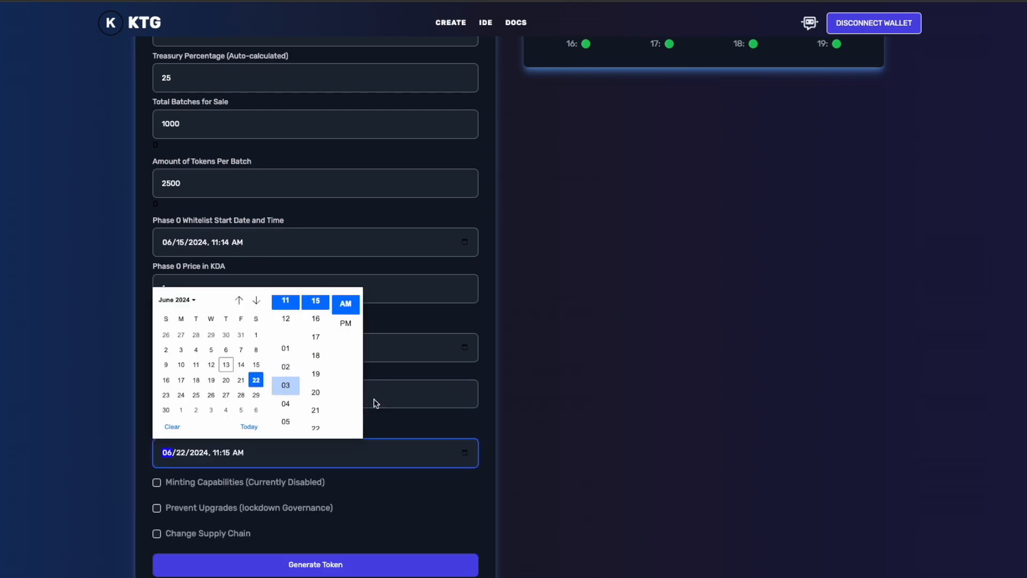
pyautogui.click(635, 444)
# Step: Review the completed token and pre-sales settings, and generate the token
pyautogui.scroll(-2, 621, 429)
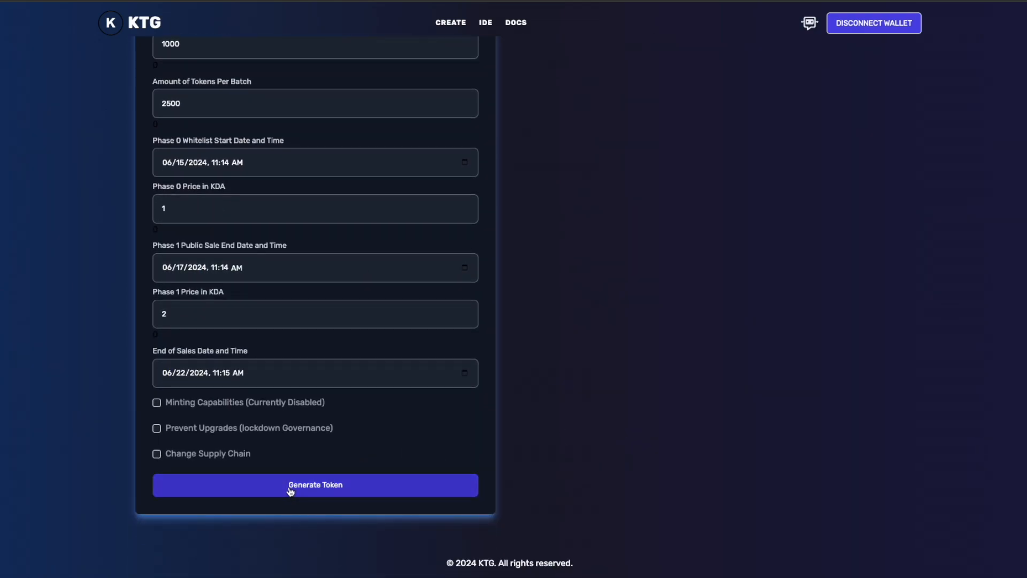
pyautogui.scroll(5, 294, 346)
pyautogui.scroll(3, 343, 301)
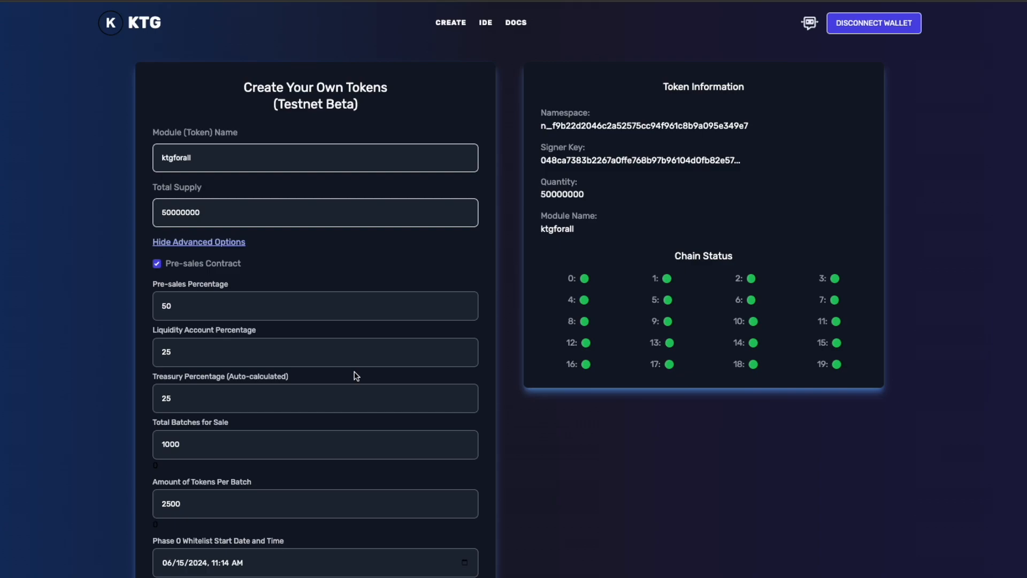
pyautogui.scroll(-7, 352, 373)
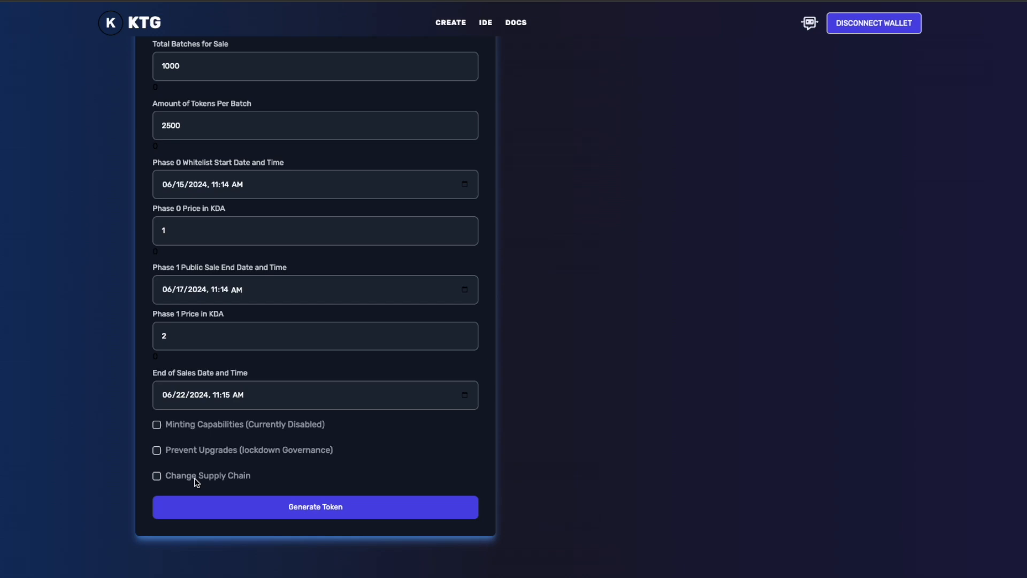
pyautogui.click(319, 506)
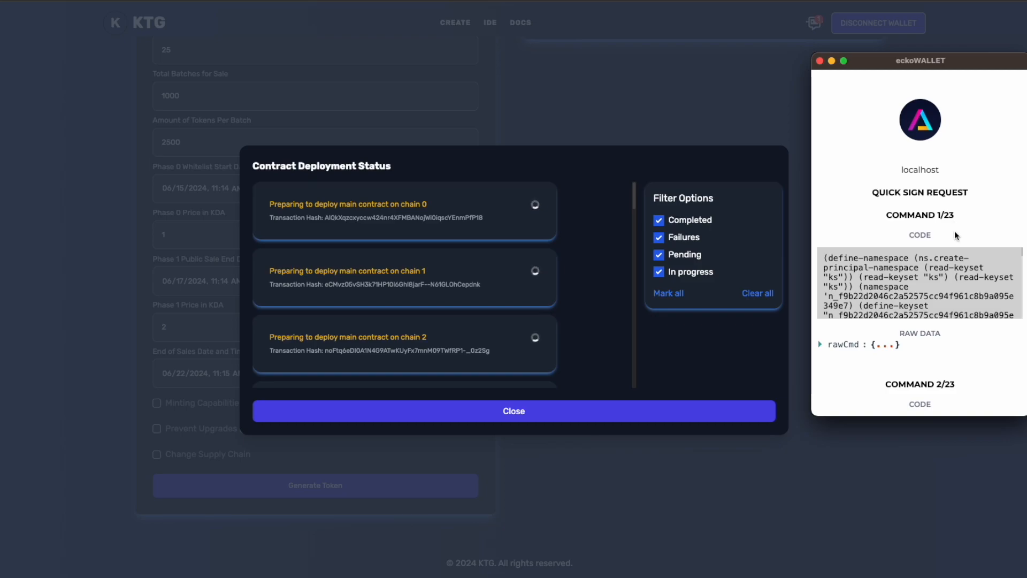
# Step: Review the quick sign request commands in eckoWALLET and confirm the signing
pyautogui.scroll(-20, 954, 228)
pyautogui.scroll(-20, 955, 226)
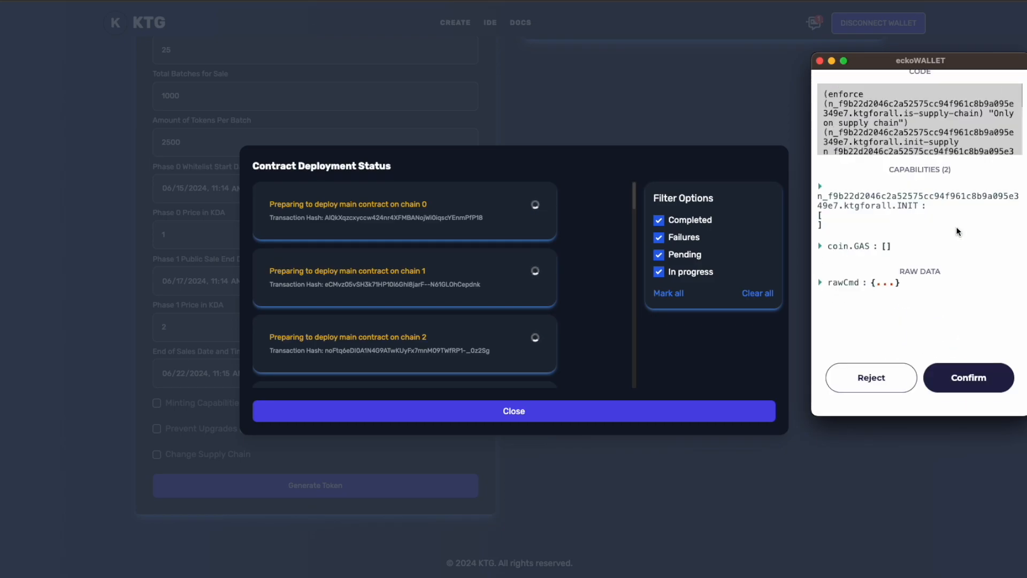
pyautogui.scroll(2, 953, 230)
pyautogui.scroll(3, 954, 229)
pyautogui.scroll(-5, 944, 299)
pyautogui.scroll(-5, 946, 334)
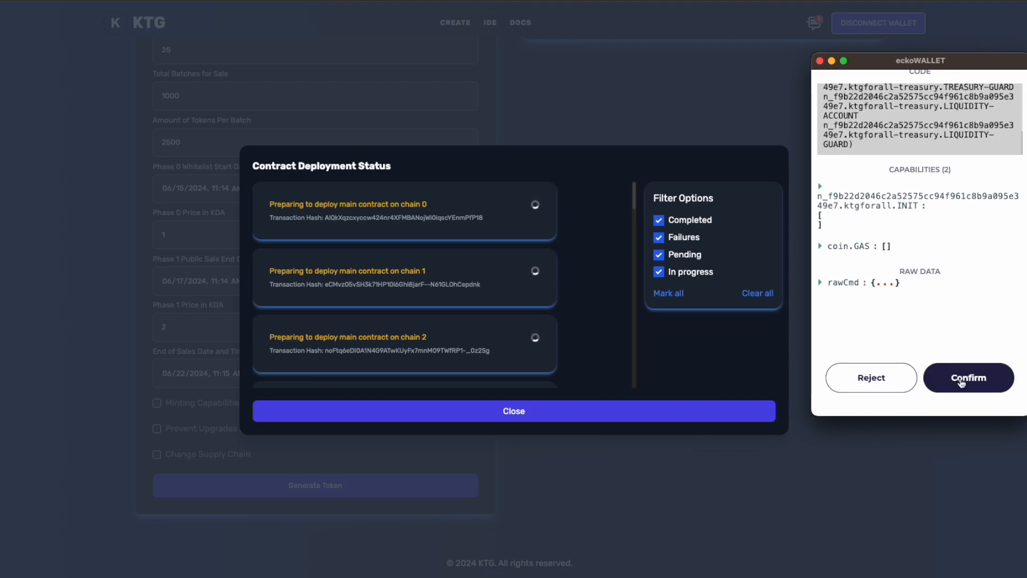
pyautogui.click(966, 376)
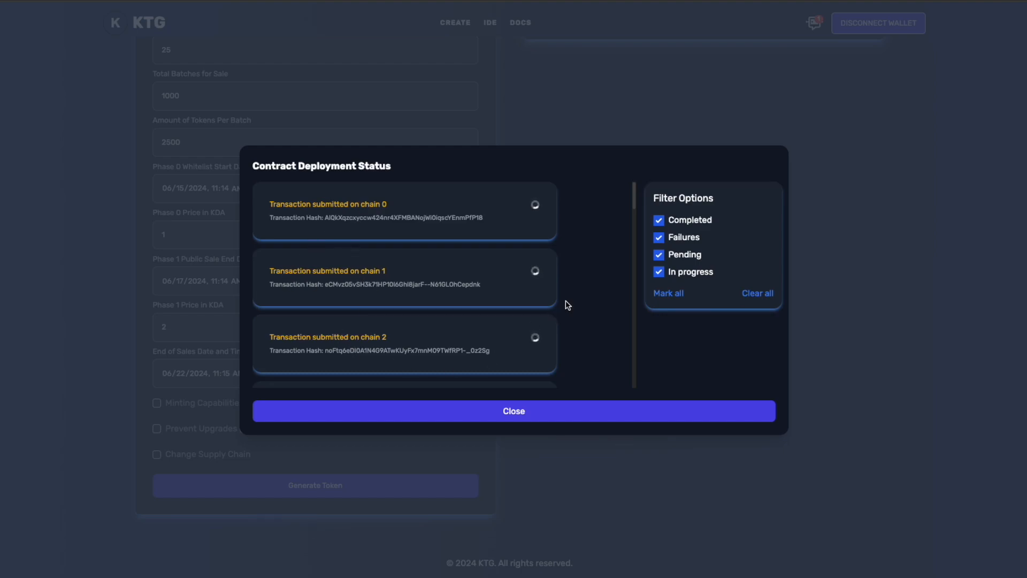
# Step: Check the contract deployment status through to the sales, treasury and init supply transactions on chain 1, and close the status window
pyautogui.moveTo(636, 194); pyautogui.dragTo(631, 371)
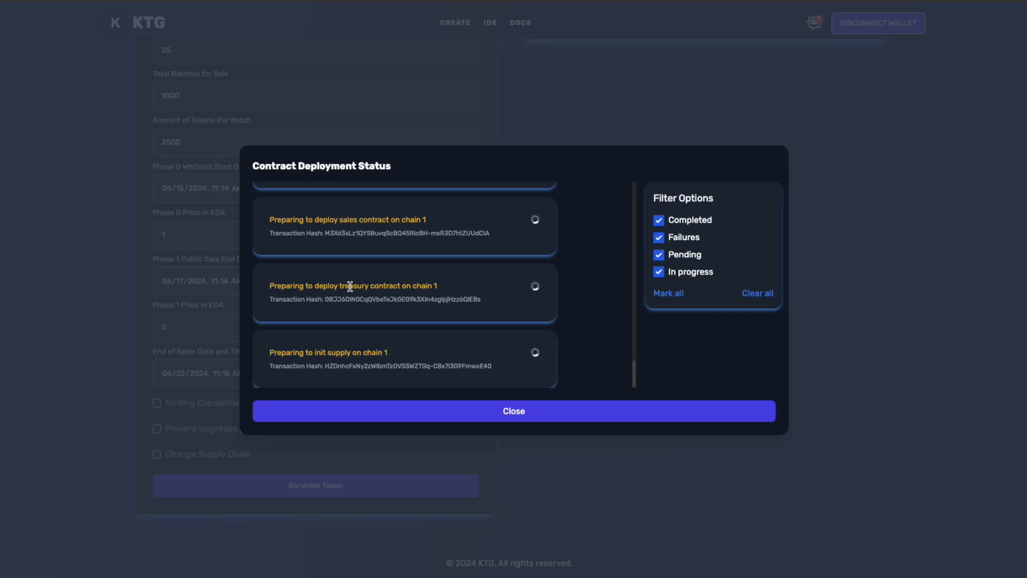
pyautogui.click(299, 284)
pyautogui.moveTo(295, 286); pyautogui.dragTo(433, 293)
pyautogui.click(433, 293)
pyautogui.moveTo(635, 378)
pyautogui.mouseDown()
pyautogui.moveTo(635, 195)
pyautogui.moveTo(636, 365)
pyautogui.moveTo(623, 383)
pyautogui.mouseUp()
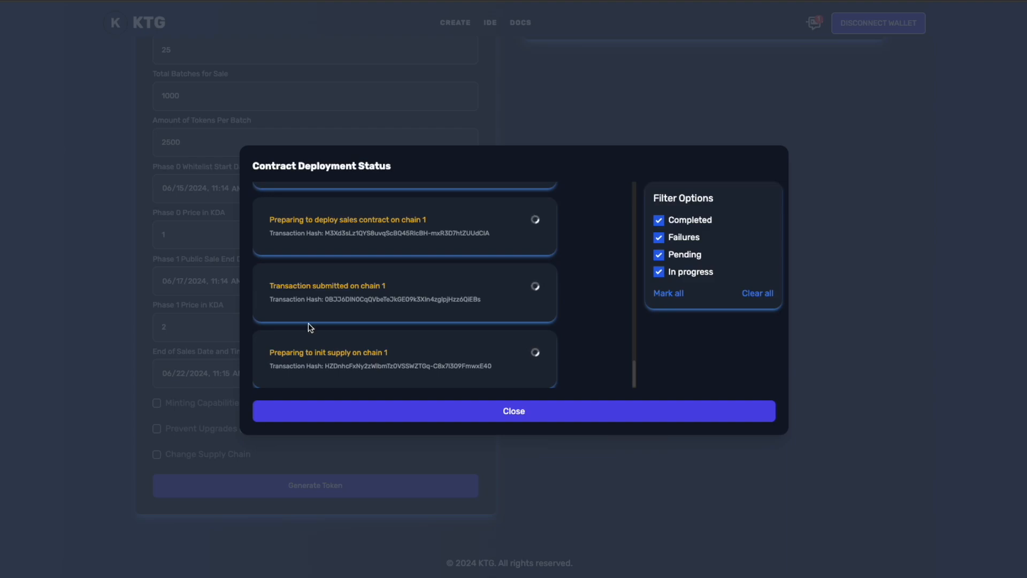
pyautogui.click(492, 410)
# Step: Reopen the deployment status from the deploying contract notification, check the last transactions in the list, and close it
pyautogui.scroll(3, 521, 265)
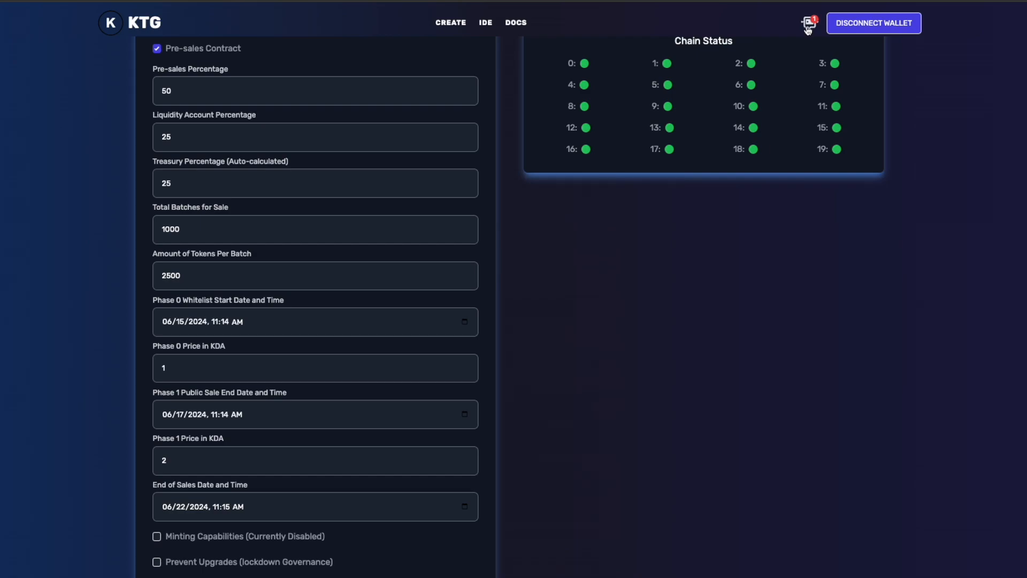
pyautogui.click(807, 29)
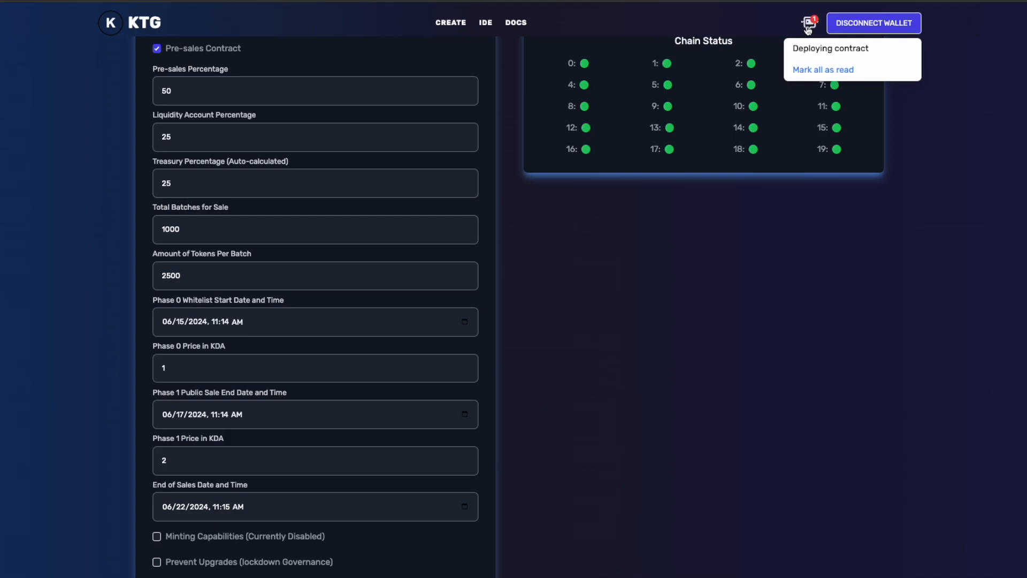
pyautogui.click(809, 51)
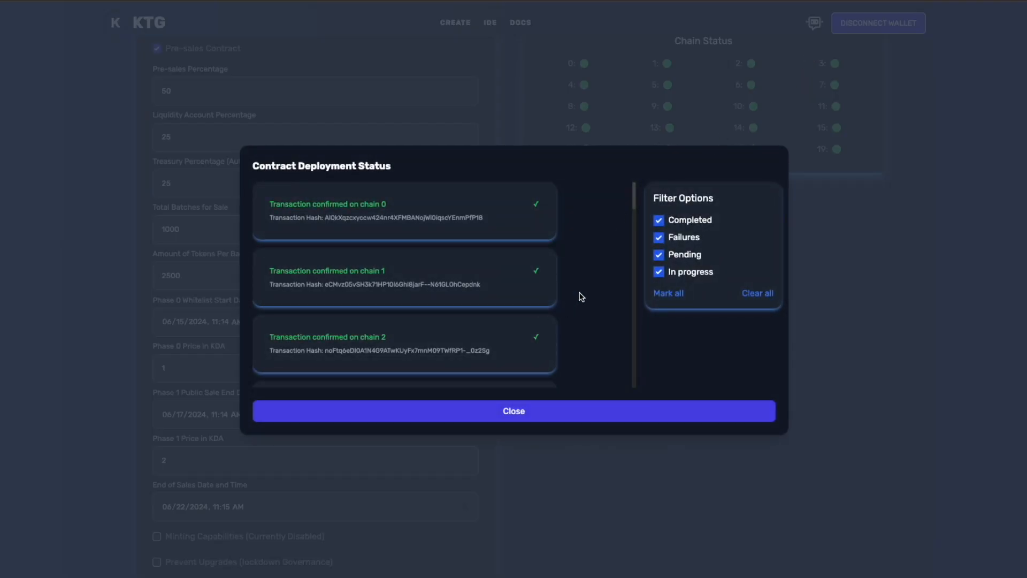
pyautogui.moveTo(634, 202); pyautogui.dragTo(619, 396)
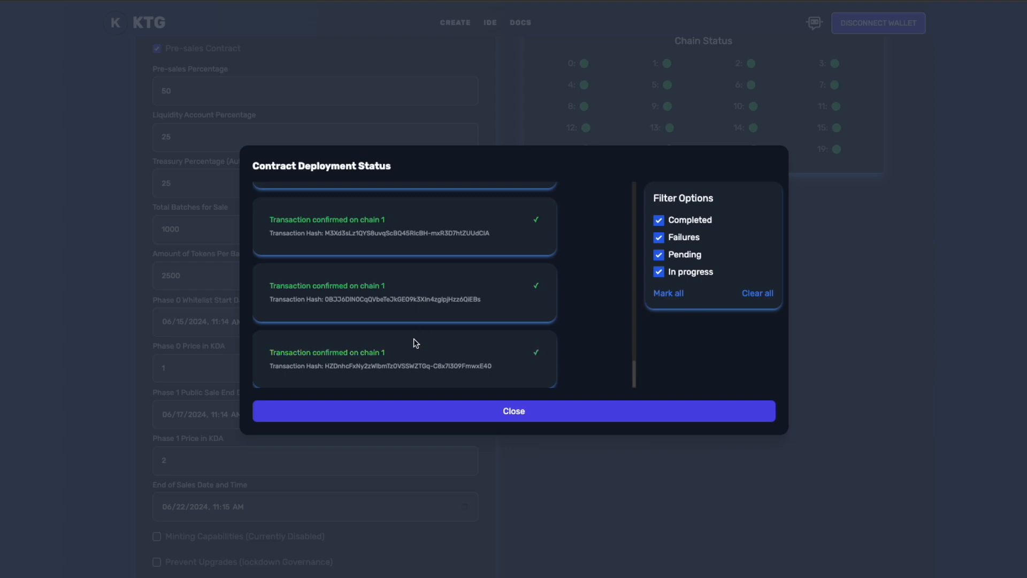
pyautogui.click(520, 414)
# Step: Assemble the token's full contract name in the browser address field by joining the namespace and ktgforall with a dot
pyautogui.scroll(4, 286, 105)
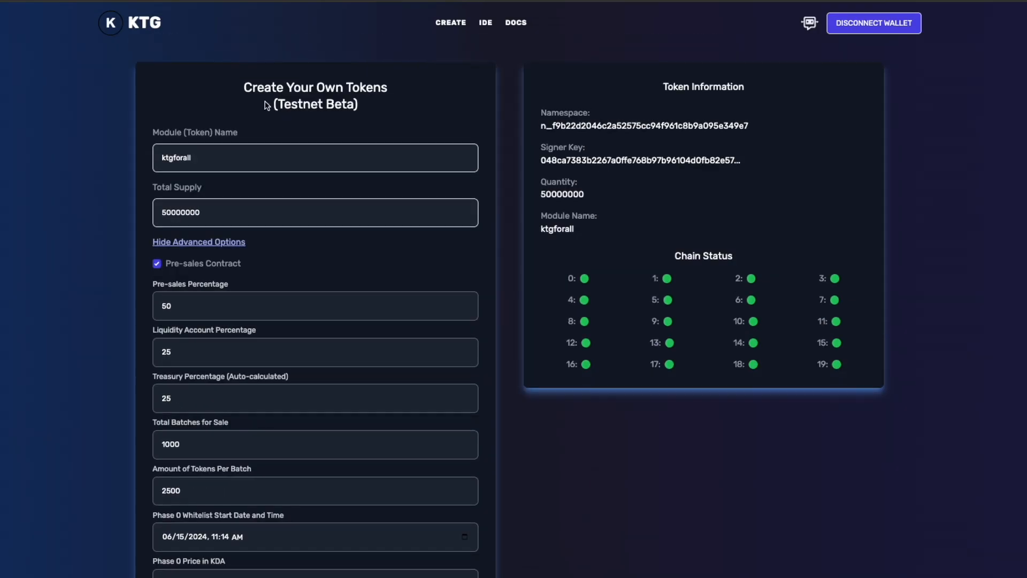
pyautogui.doubleClick(188, 158)
pyautogui.press('super+c')
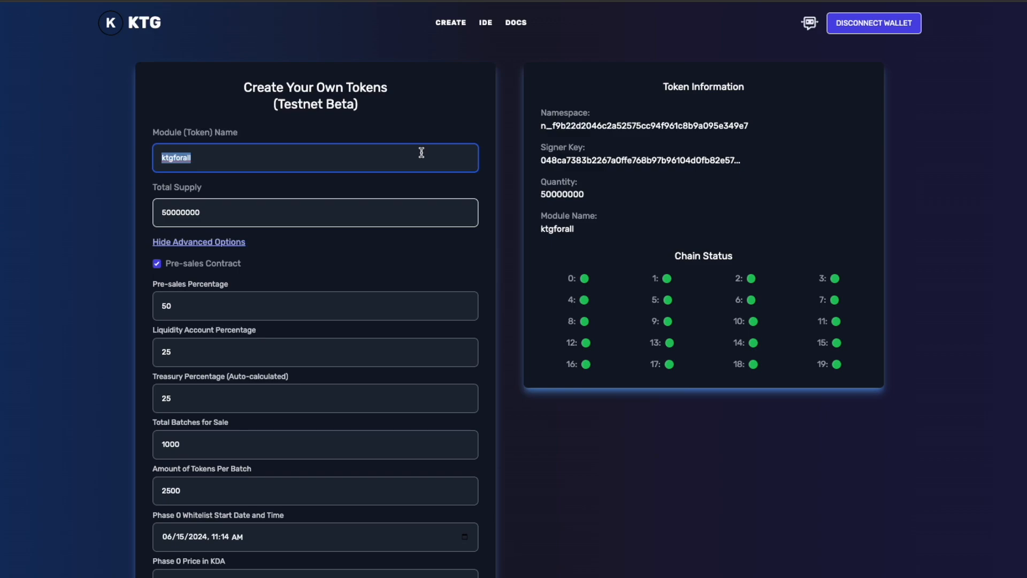
pyautogui.doubleClick(650, 128)
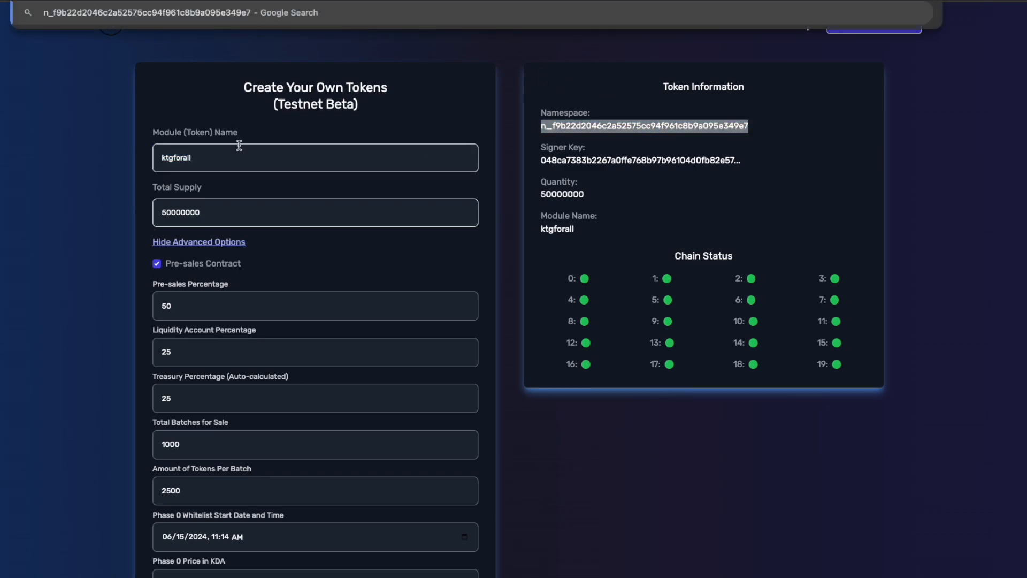
pyautogui.doubleClick(210, 155)
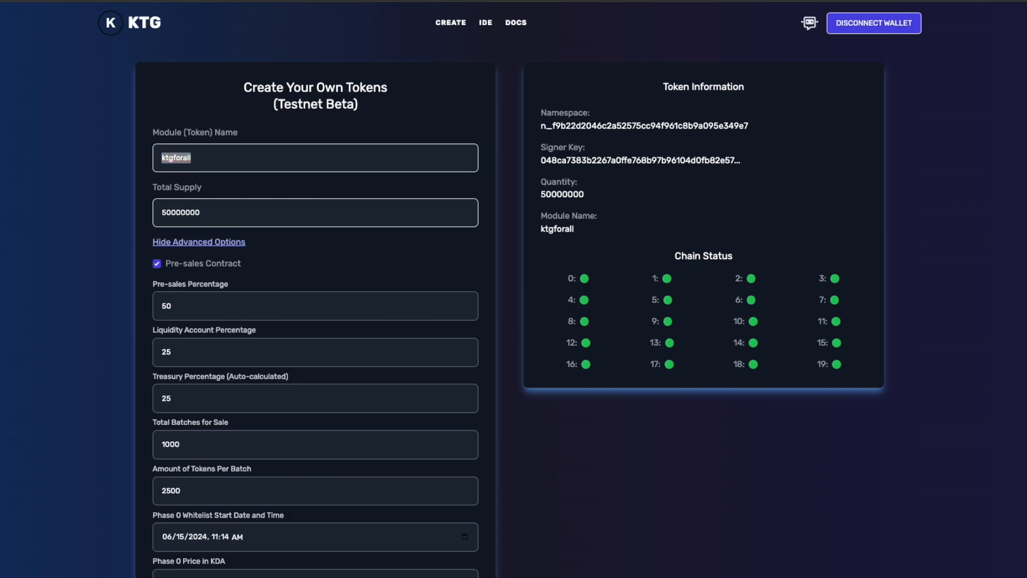
pyautogui.press('super+v')
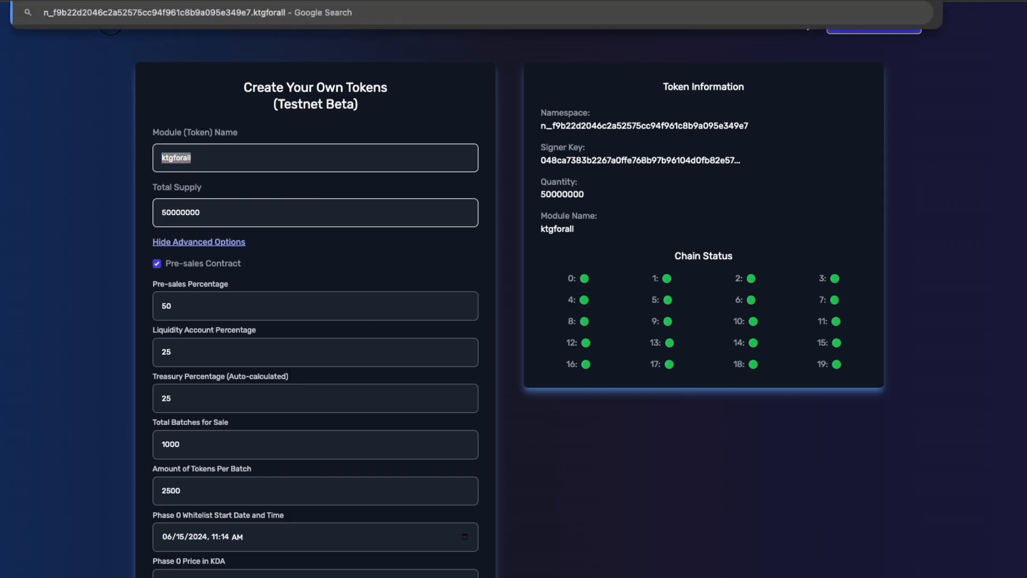
pyautogui.click(439, 50)
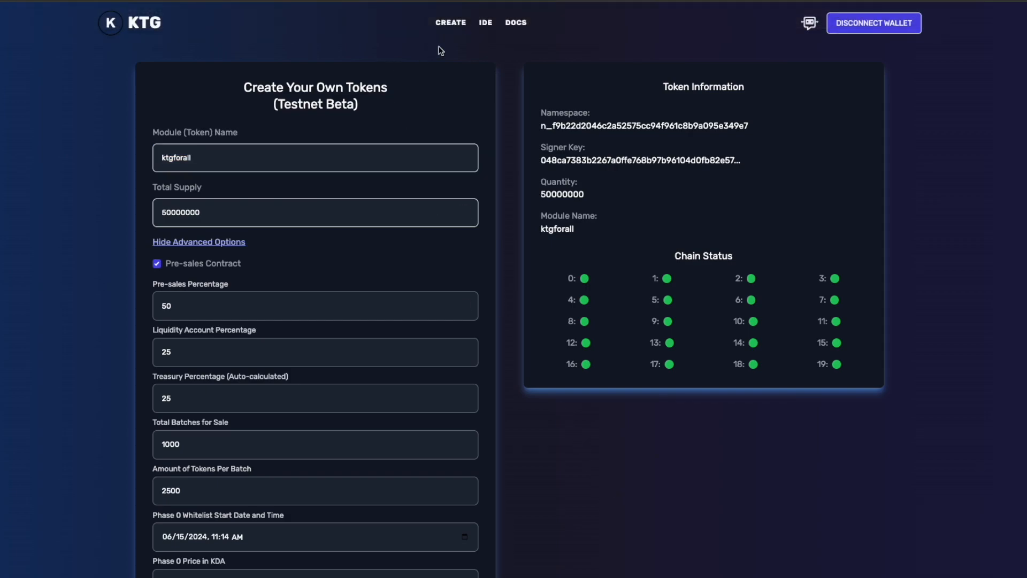
# Step: Open the IDE and review its chain settings, then collapse them
pyautogui.click(486, 24)
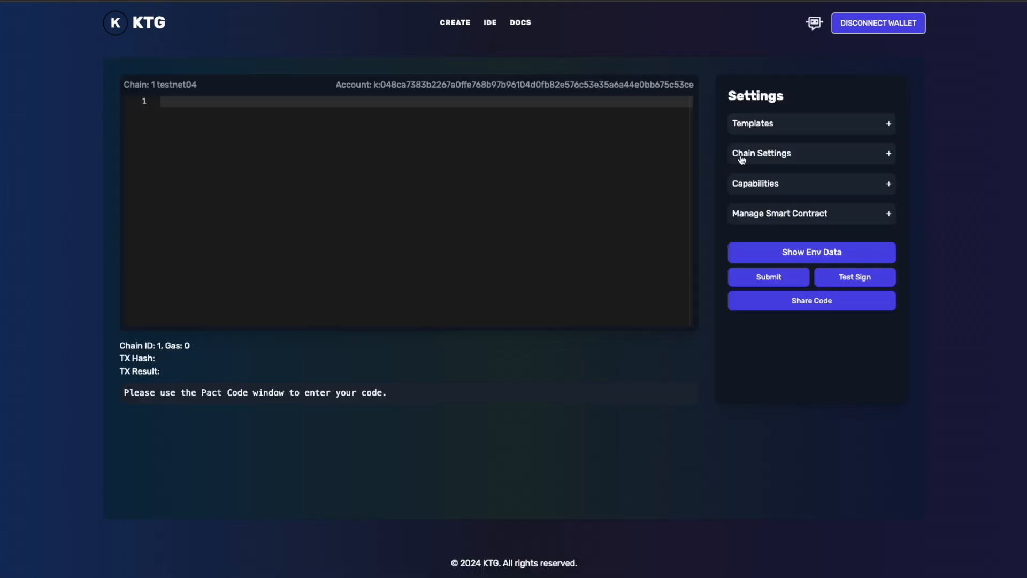
pyautogui.click(768, 160)
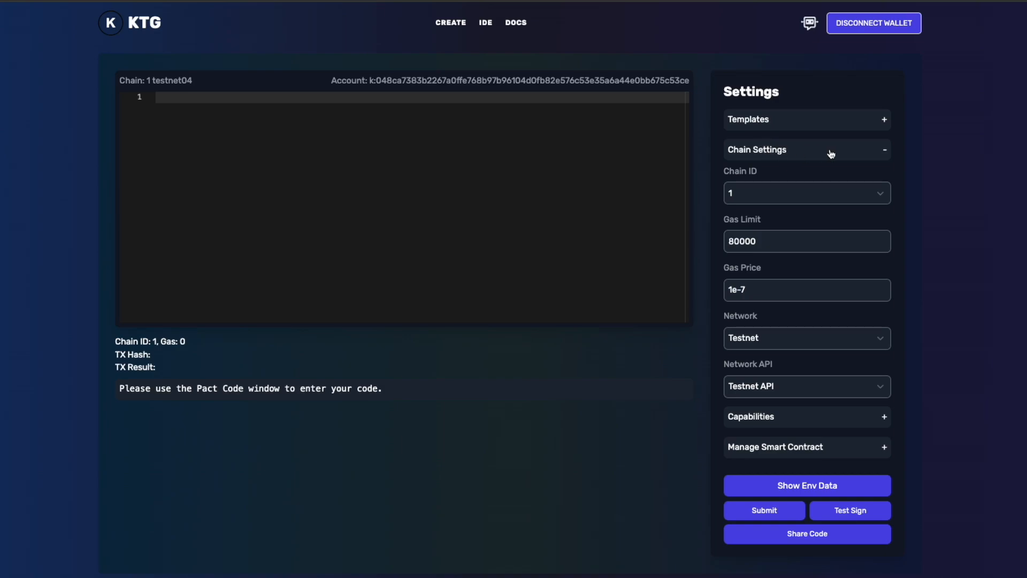
pyautogui.click(883, 151)
# Step: Write a Pact use statement in the code editor for the copied full ktgforall contract name, ending with a new line
pyautogui.click(434, 160)
pyautogui.write('(')
pyautogui.write('use')
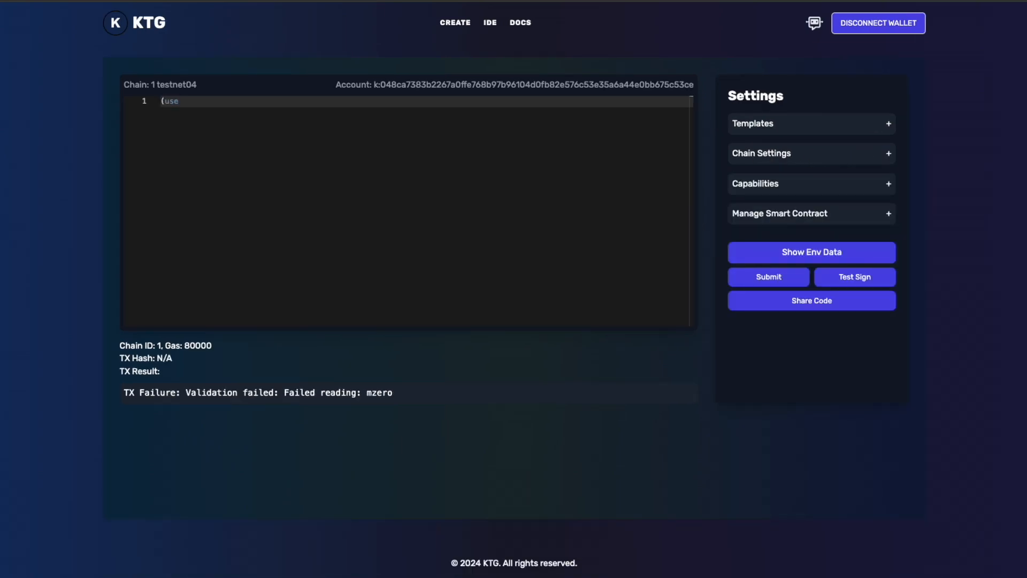
pyautogui.write('n_f9b22d2046c2a52575cc94f961c8b9a095e349e7.ktgforall')
pyautogui.write(')')
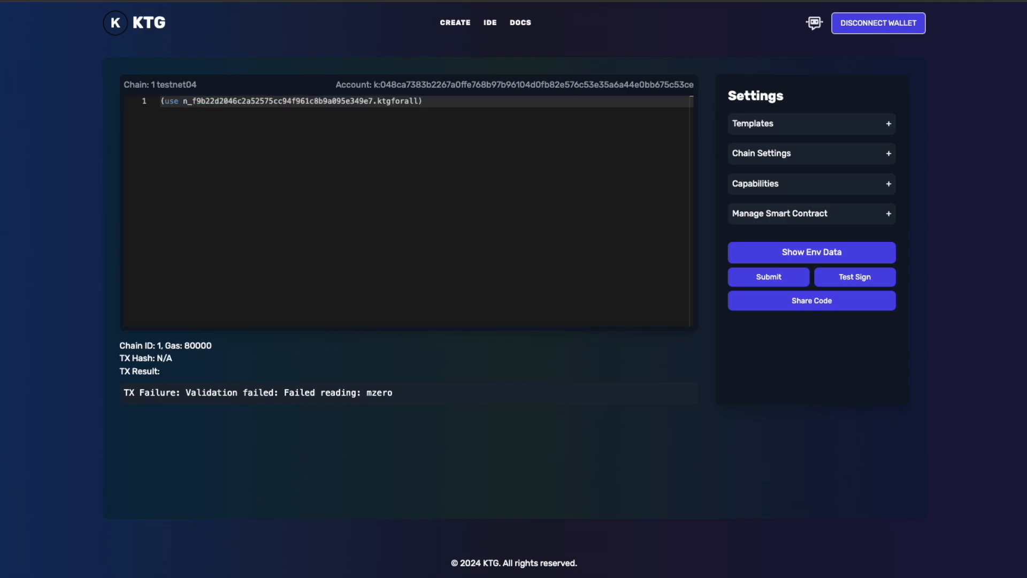
pyautogui.press('Return')
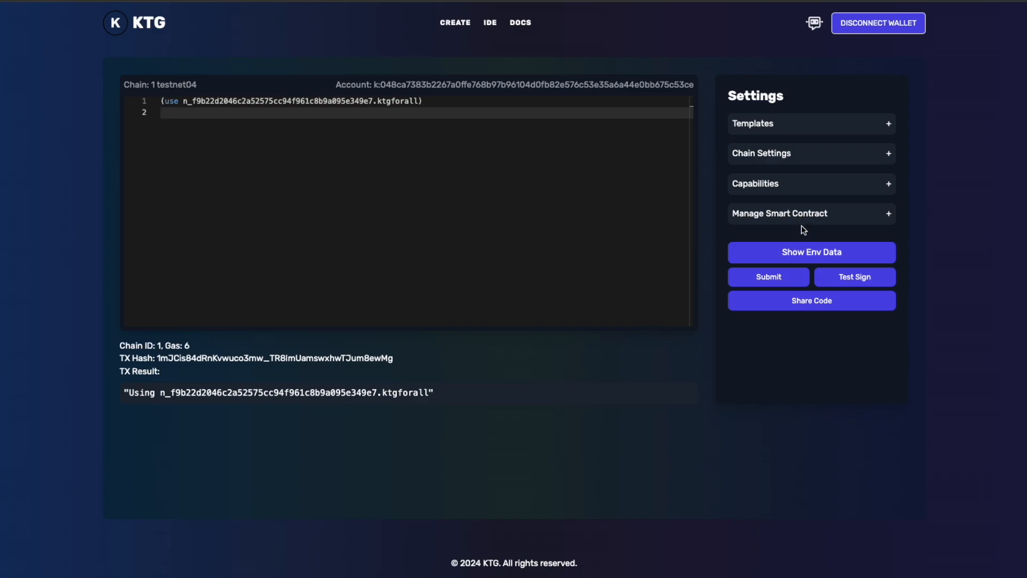
# Step: Select the ktgforall contract for smart contract management and query the connected account's details
pyautogui.click(841, 214)
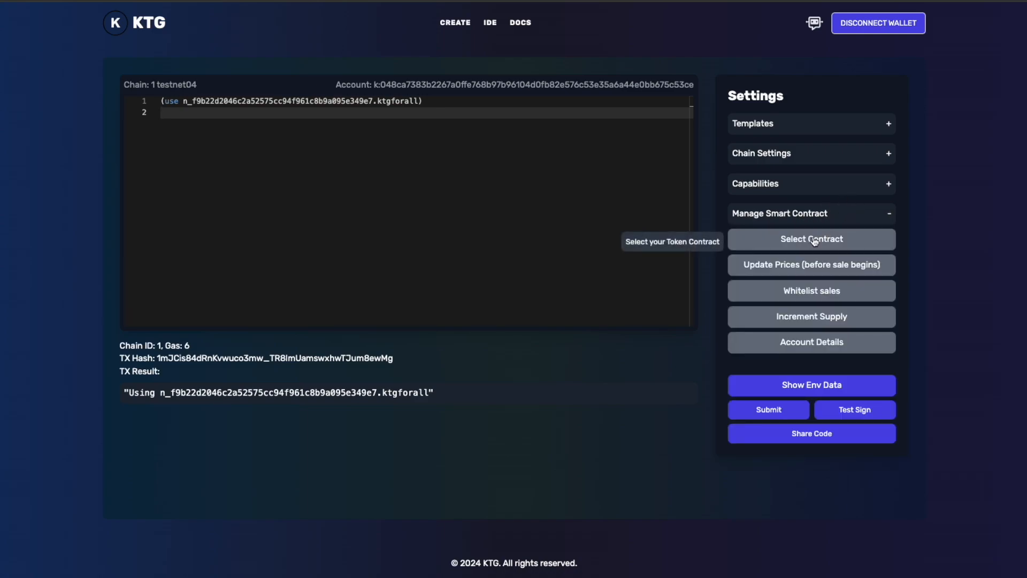
pyautogui.click(822, 238)
pyautogui.moveTo(891, 273); pyautogui.dragTo(886, 357)
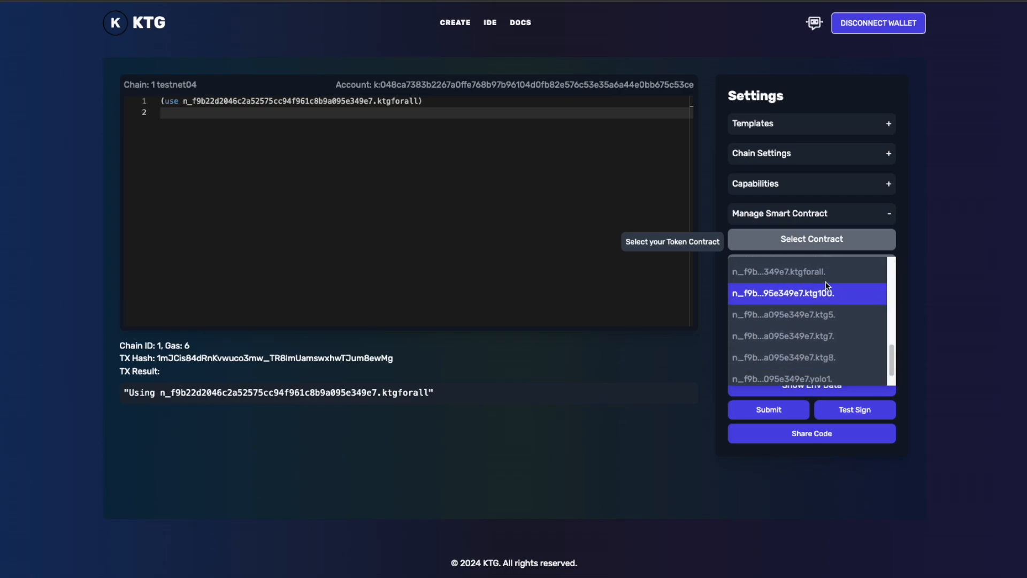
pyautogui.click(845, 269)
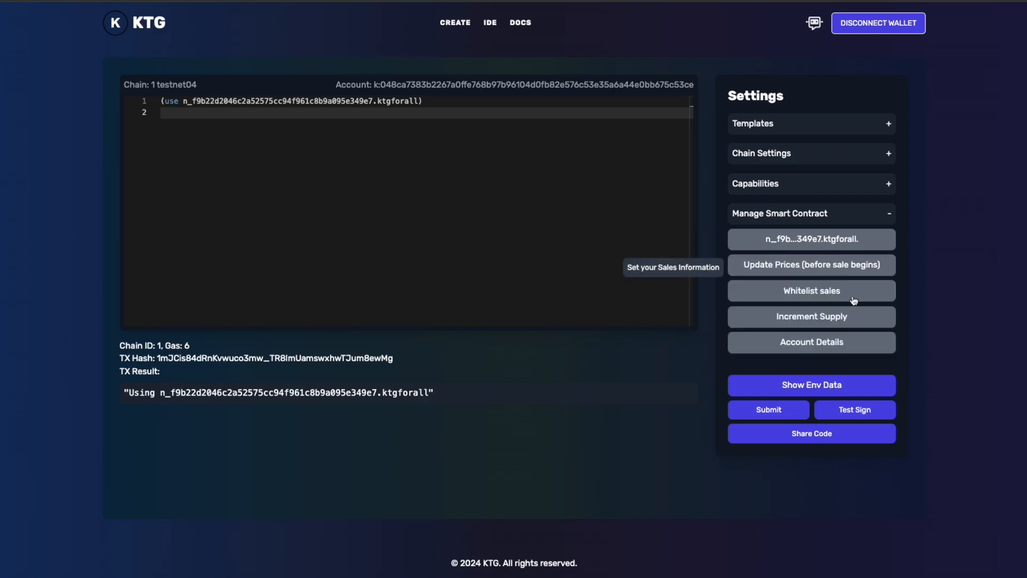
pyautogui.click(811, 345)
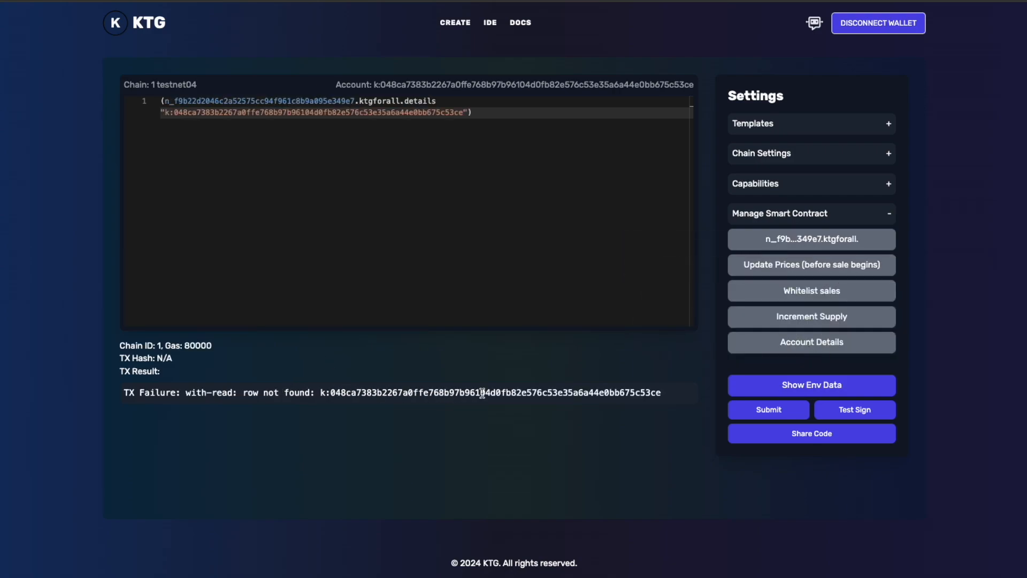
# Step: Open the ktgforall price update, dismiss the alerts, examine the Phase 0 whitelist and Phase 1 public sale price fields, and cancel
pyautogui.click(835, 265)
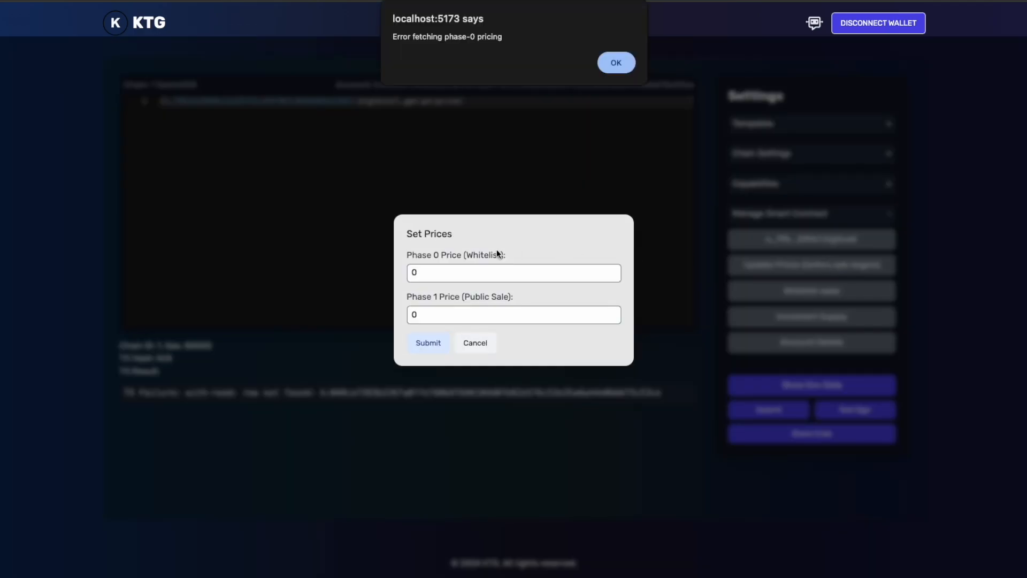
pyautogui.click(614, 62)
pyautogui.click(610, 68)
pyautogui.click(463, 275)
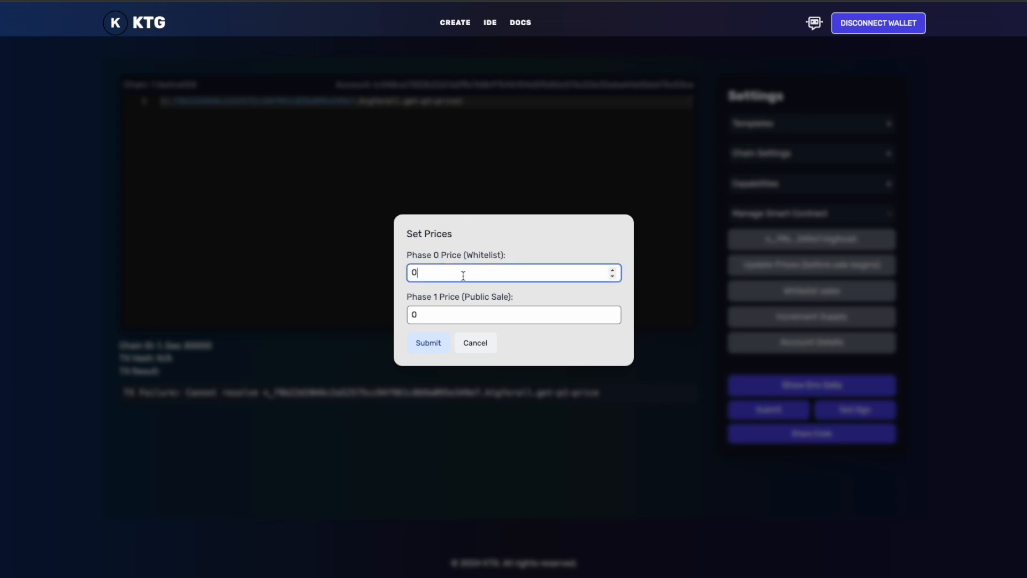
pyautogui.click(455, 311)
pyautogui.click(469, 274)
pyautogui.click(466, 314)
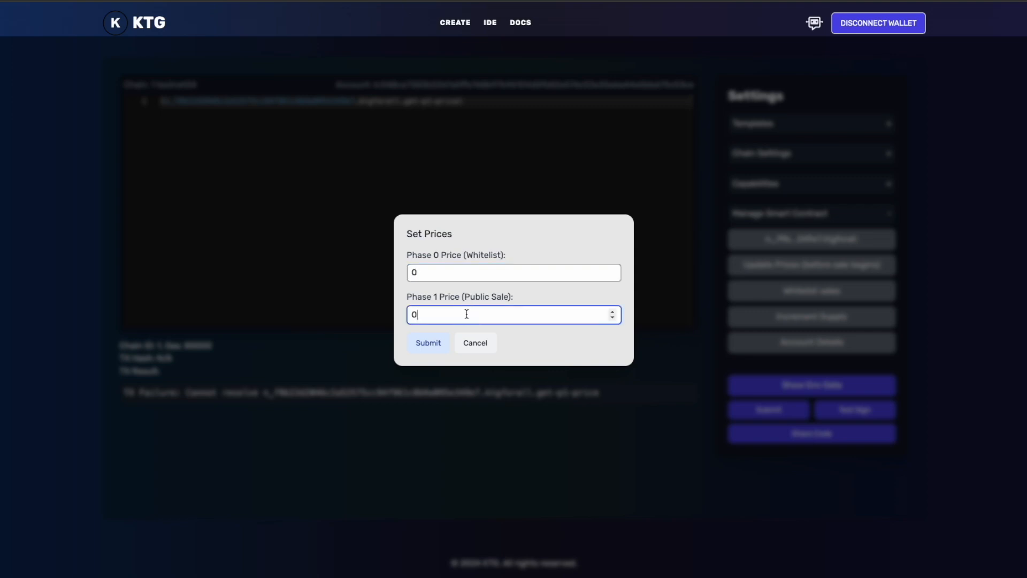
pyautogui.click(488, 275)
pyautogui.click(484, 316)
pyautogui.click(502, 272)
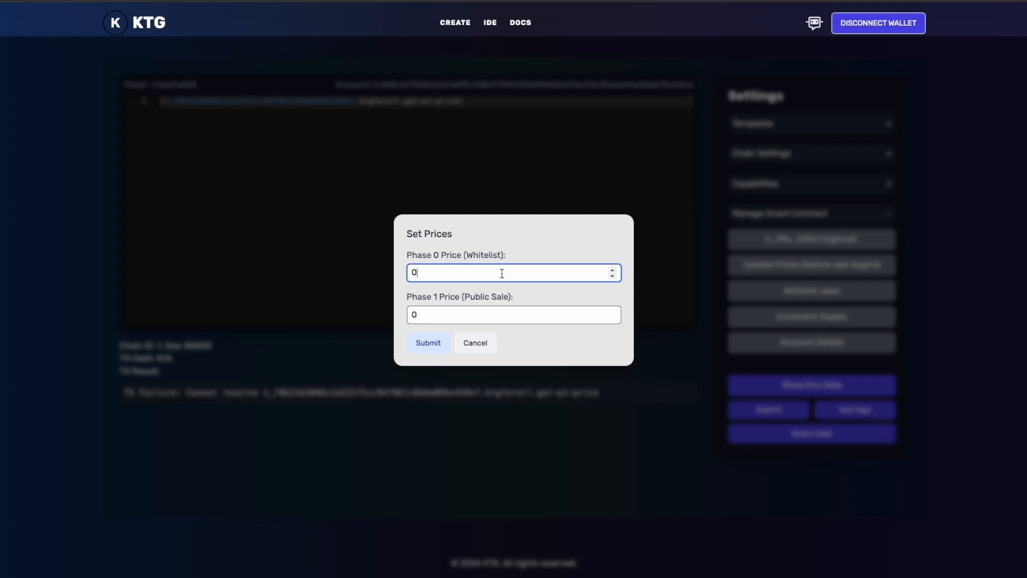
pyautogui.click(488, 315)
pyautogui.click(490, 274)
pyautogui.click(478, 348)
# Step: Examine the whitelist address entry for ktgforall and cancel it, check the supply increment option, and collapse the contract management options
pyautogui.click(793, 298)
pyautogui.click(449, 309)
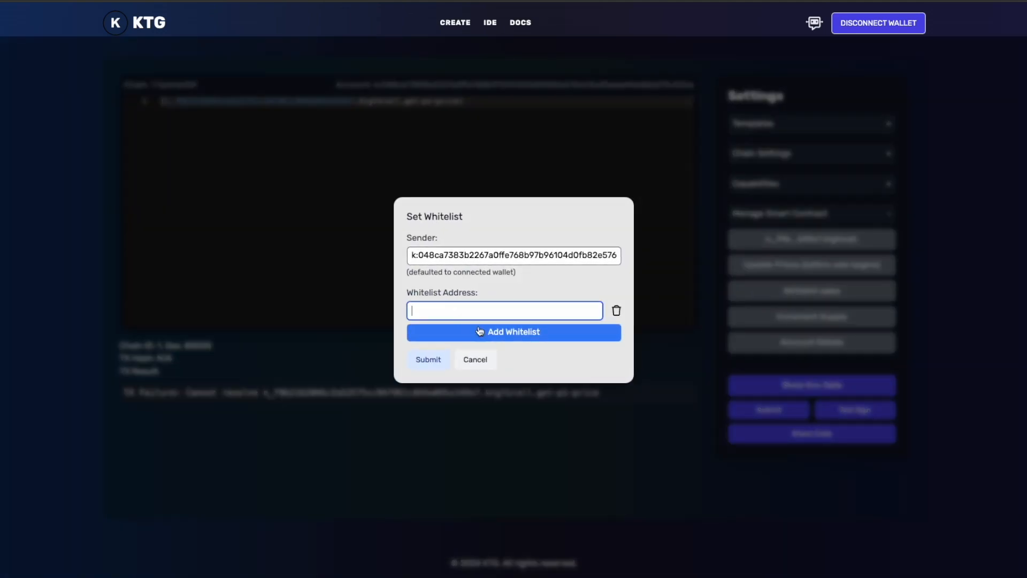
pyautogui.click(503, 337)
pyautogui.click(475, 370)
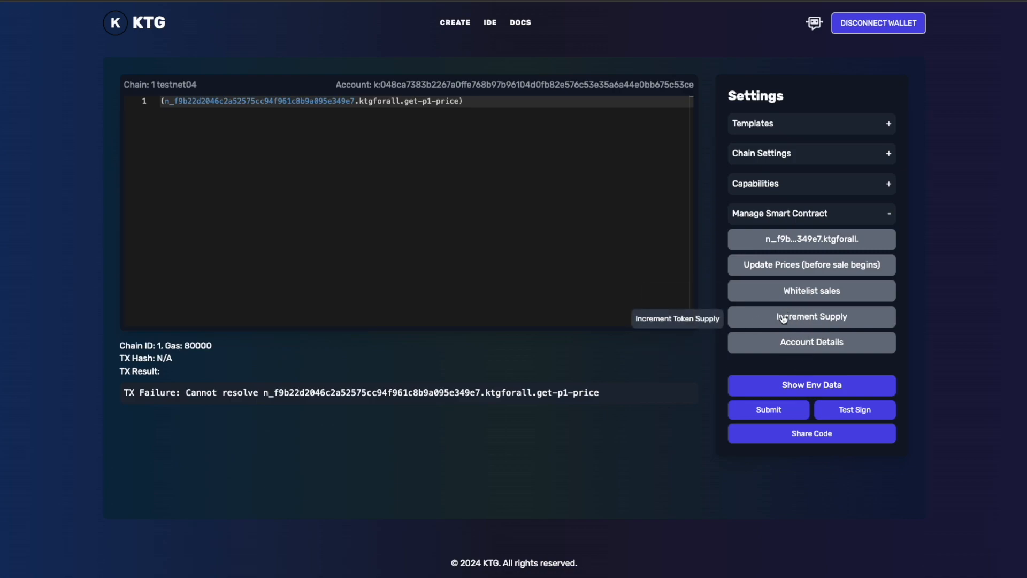
pyautogui.click(818, 317)
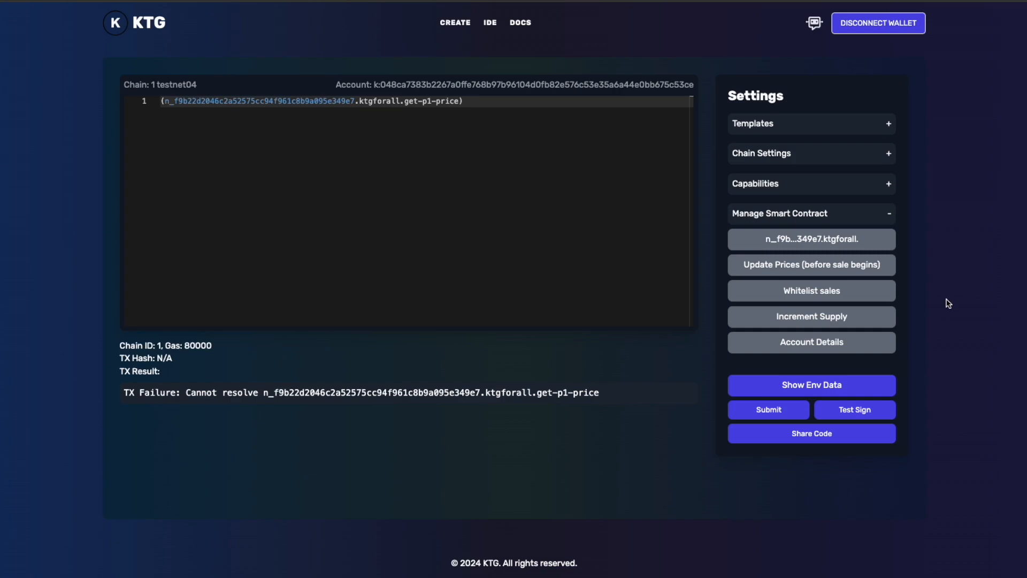
pyautogui.click(853, 213)
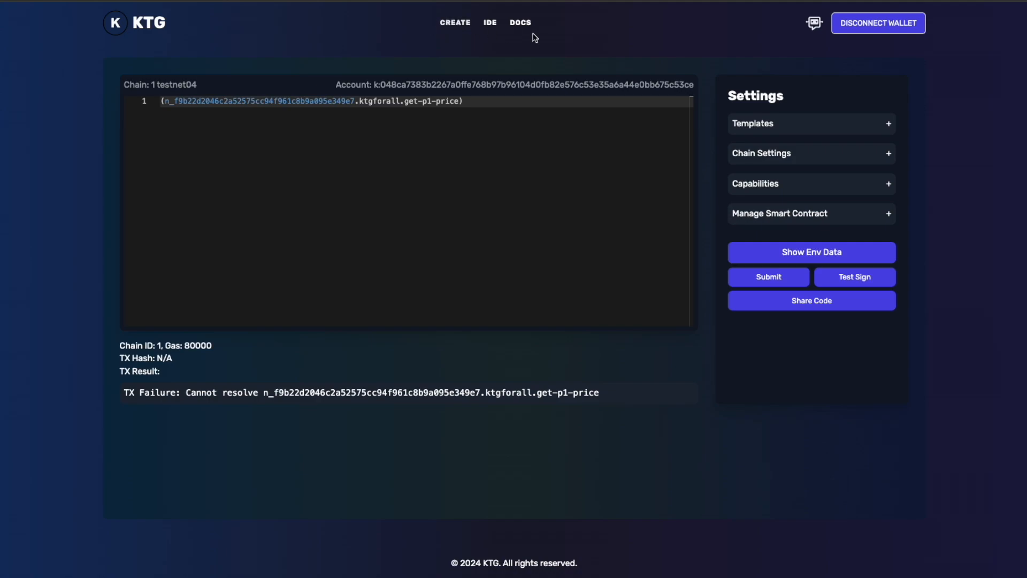
# Step: Return to token creation, show the advanced options, and look through the supply chain choices, leaving Change Supply Chain disabled
pyautogui.click(456, 25)
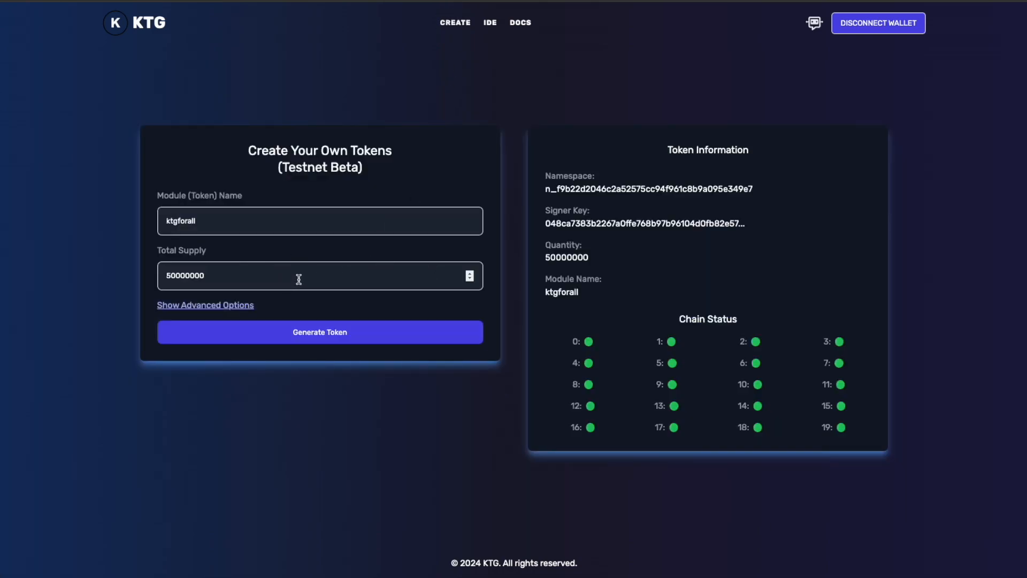
pyautogui.click(205, 305)
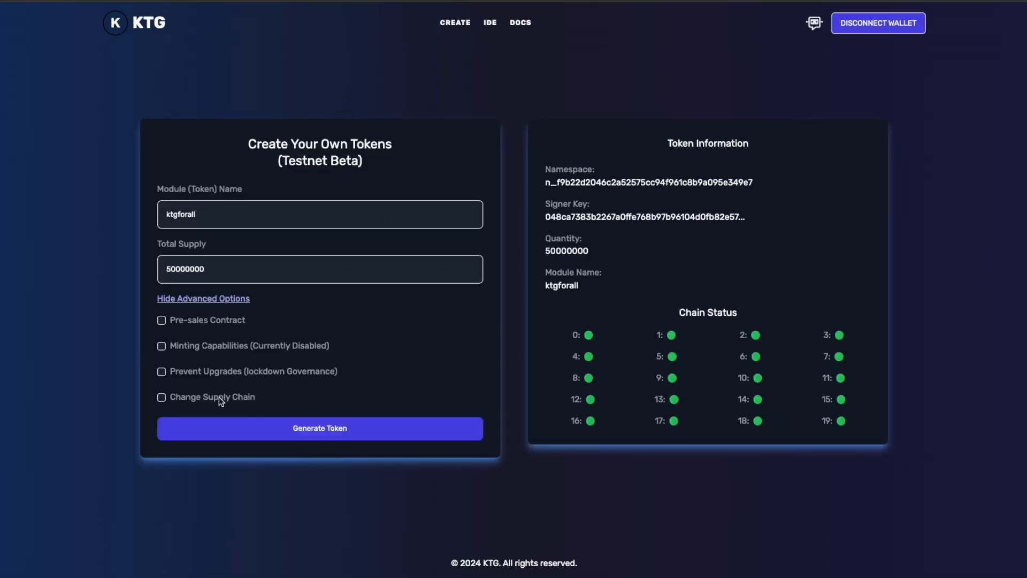
pyautogui.click(161, 397)
pyautogui.click(191, 409)
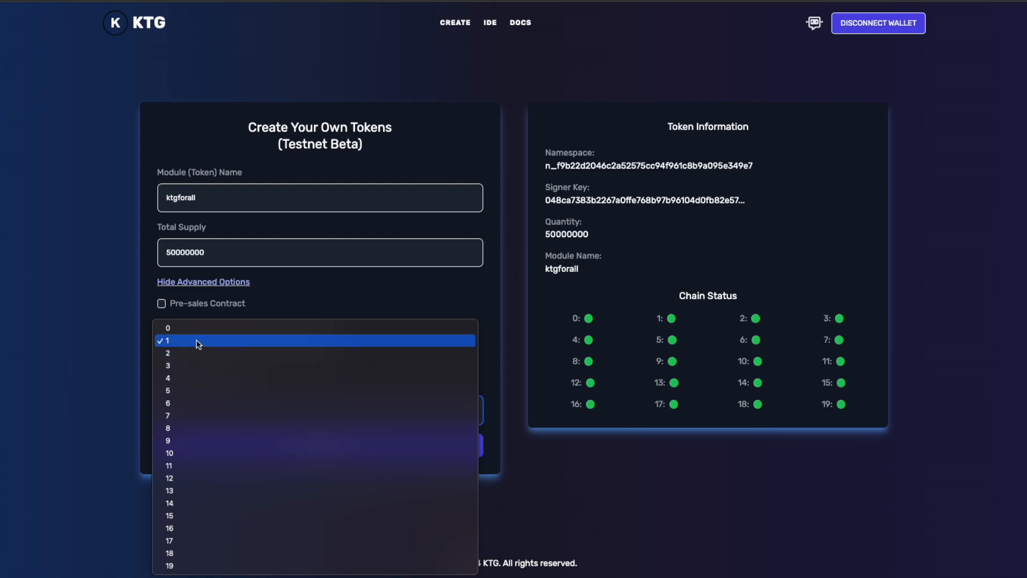
pyautogui.click(91, 314)
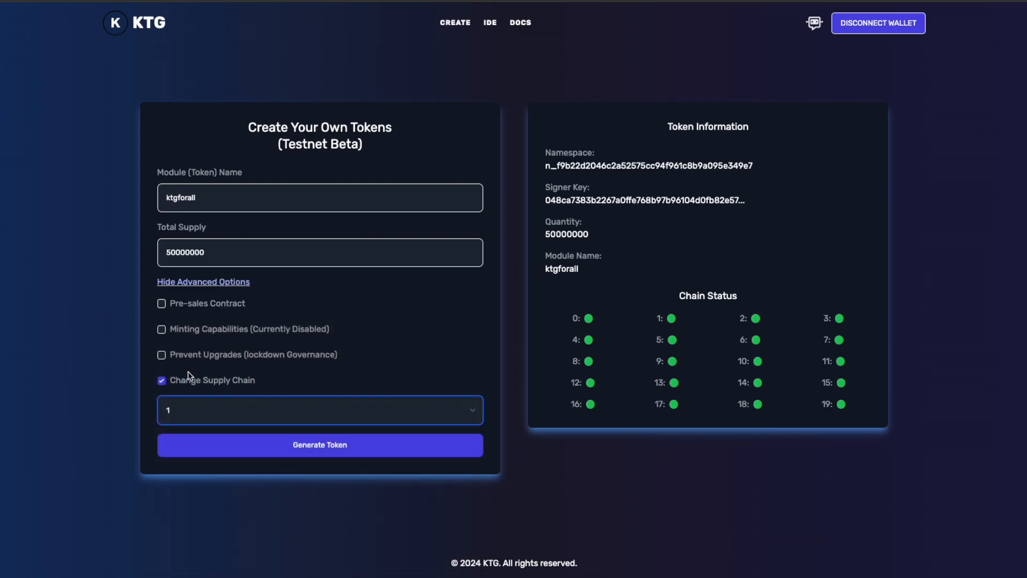
pyautogui.click(162, 380)
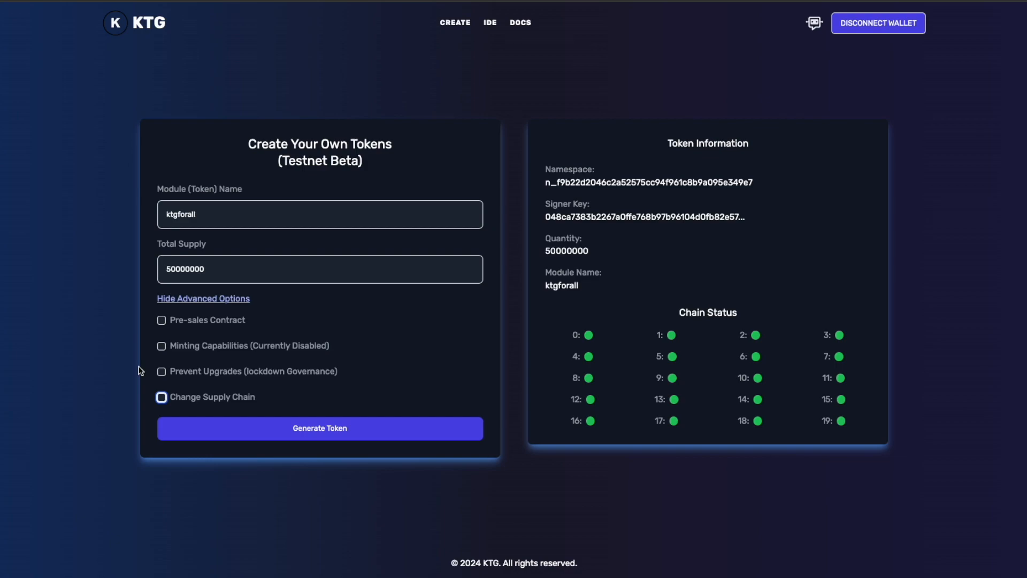
# Step: Try the Minting Capabilities and Prevent Upgrades options, switching each on and off again
pyautogui.click(161, 346)
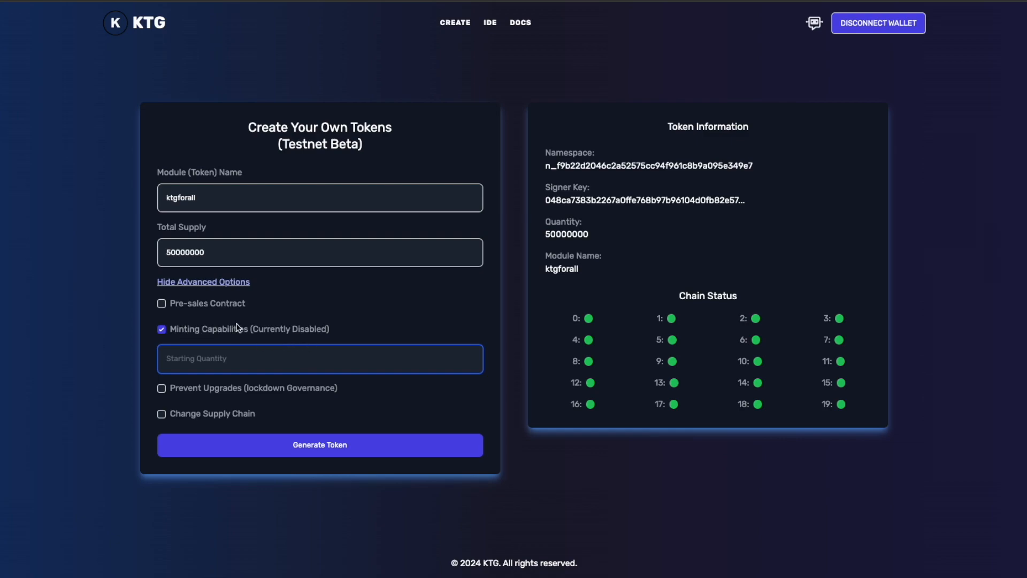
pyautogui.click(162, 329)
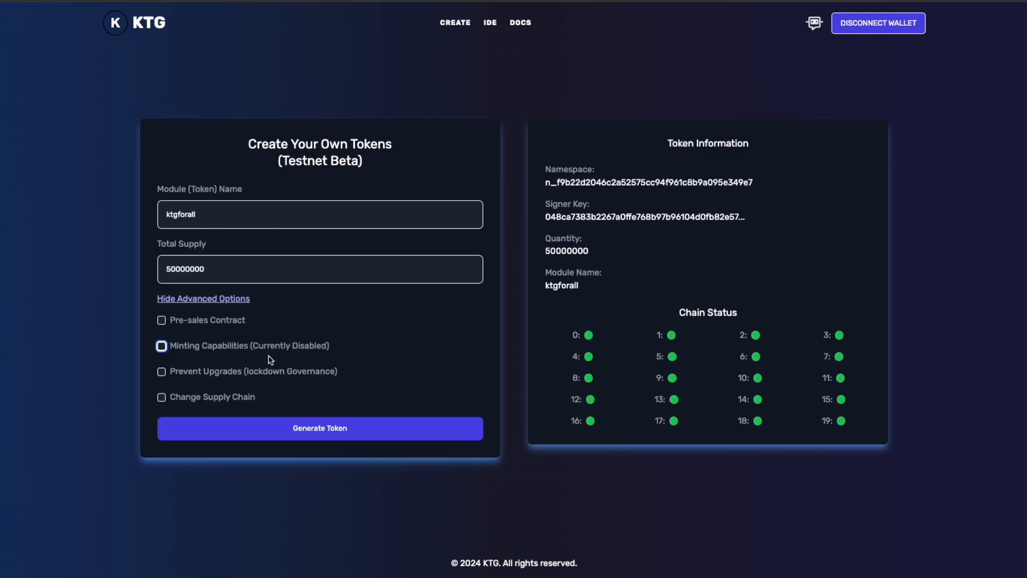
pyautogui.click(163, 372)
pyautogui.click(196, 374)
pyautogui.moveTo(654, 340)
pyautogui.mouseDown()
pyautogui.moveTo(742, 408)
pyautogui.moveTo(742, 387)
pyautogui.moveTo(661, 351)
pyautogui.mouseUp()
pyautogui.click(730, 393)
pyautogui.click(642, 348)
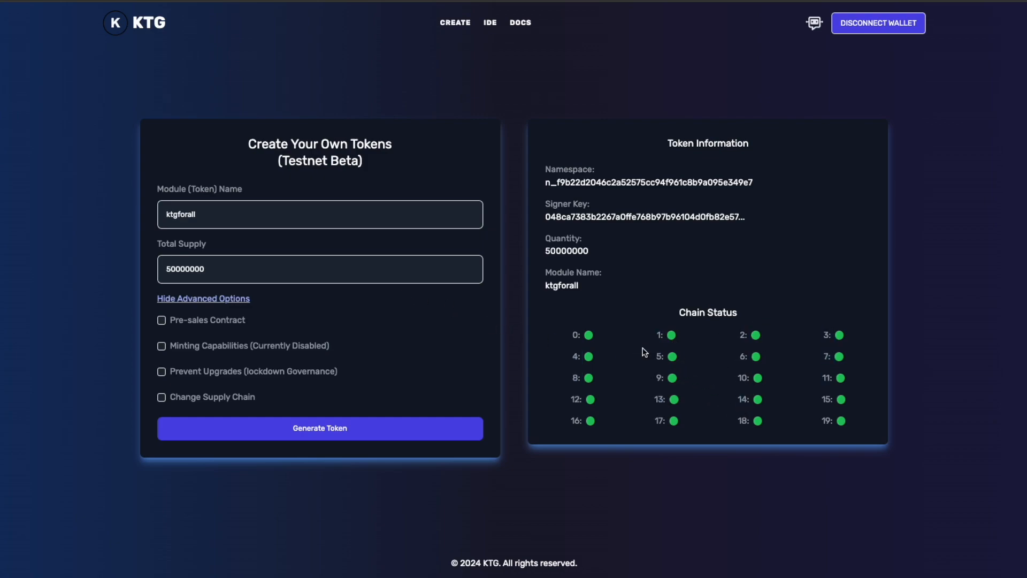